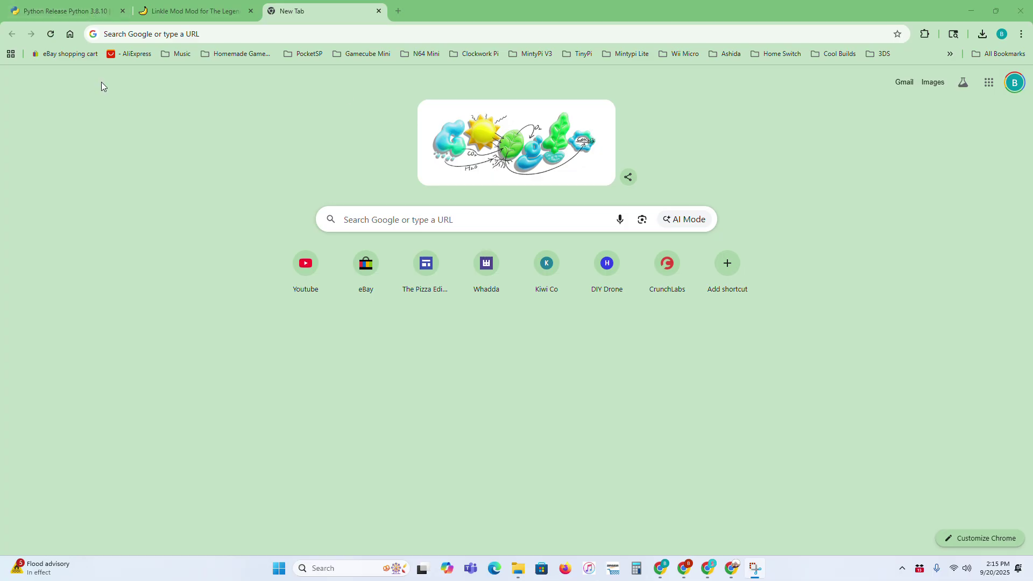
# Step: Download the 64-bit Windows installer from the Python 3.8.10 release page and run it
pyautogui.click(59, 10)
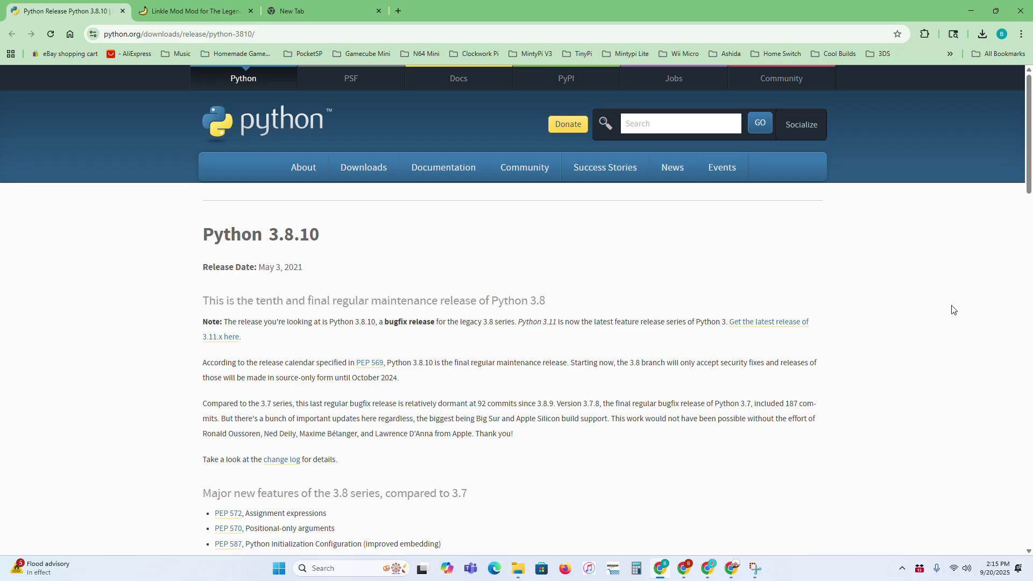
pyautogui.scroll(-20, 323, 215)
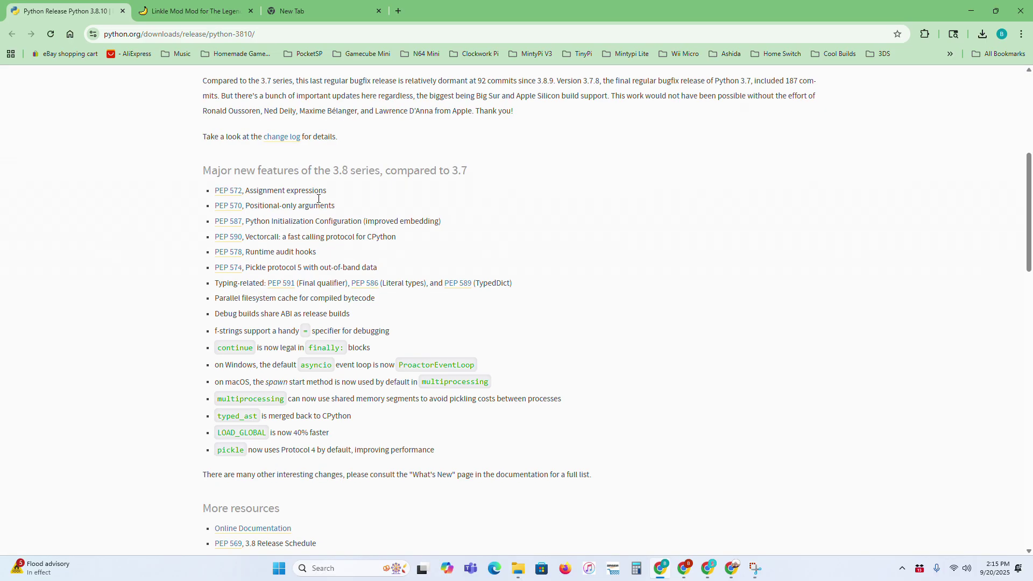
pyautogui.scroll(-2, 329, 209)
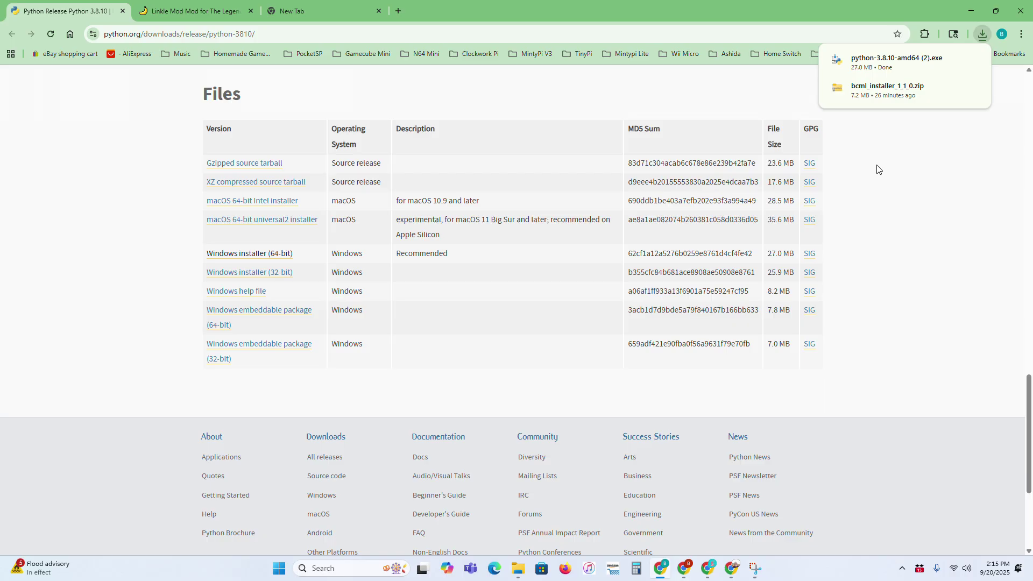
pyautogui.click(869, 64)
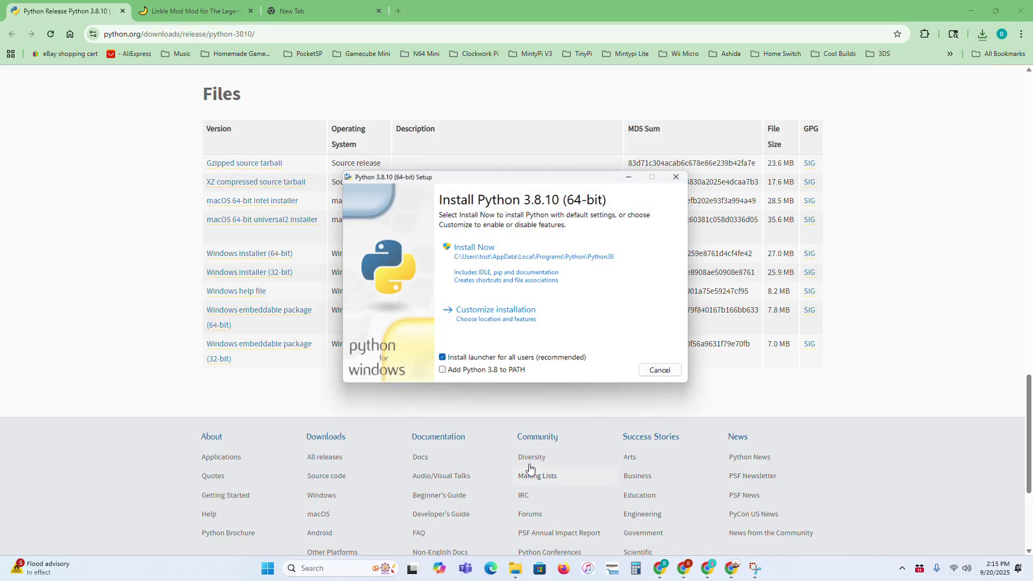
# Step: Install Python 3.8.10 with default settings and Python 3.8 added to PATH, and close the setup
pyautogui.click(443, 375)
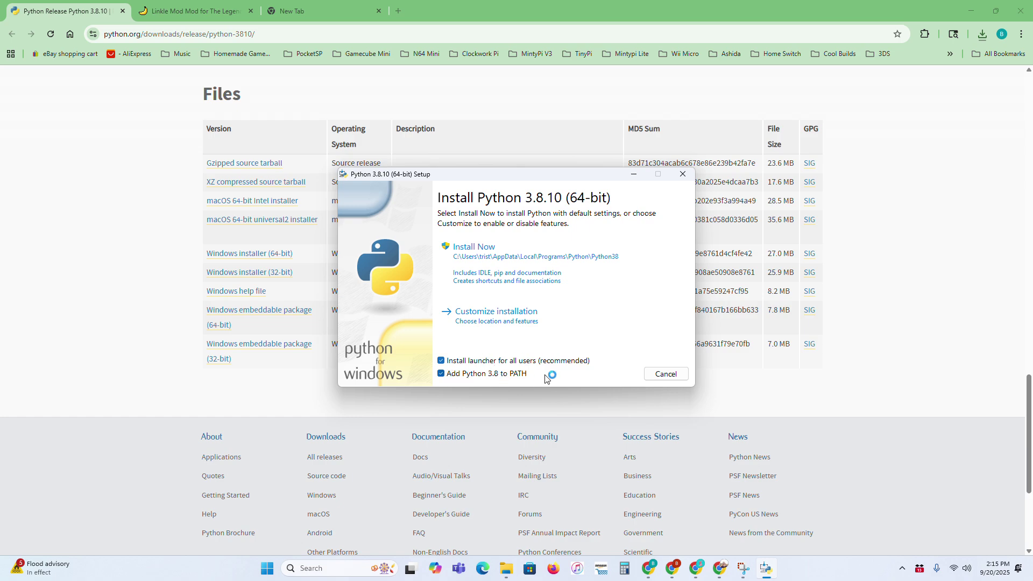
pyautogui.click(495, 261)
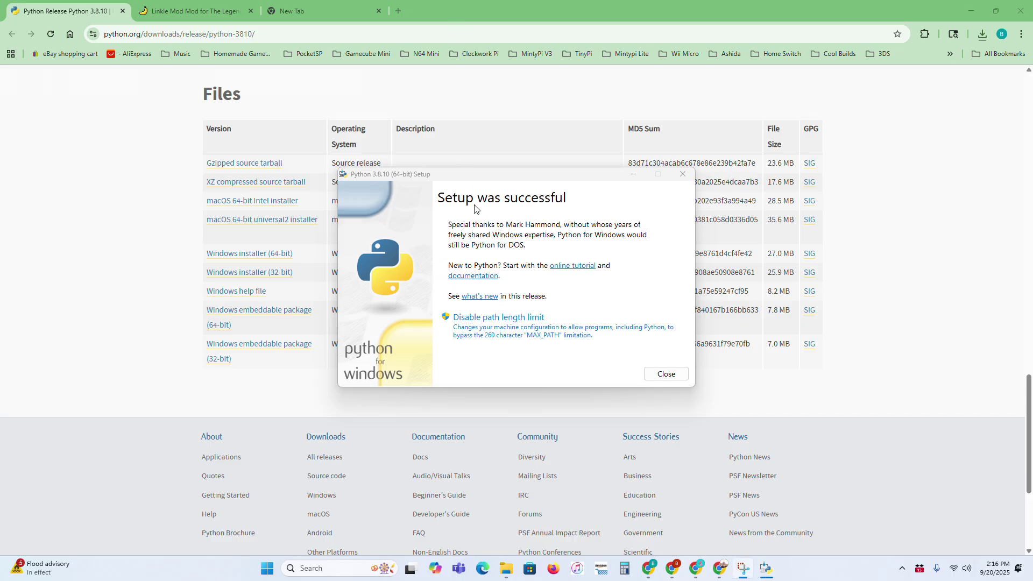
pyautogui.click(662, 374)
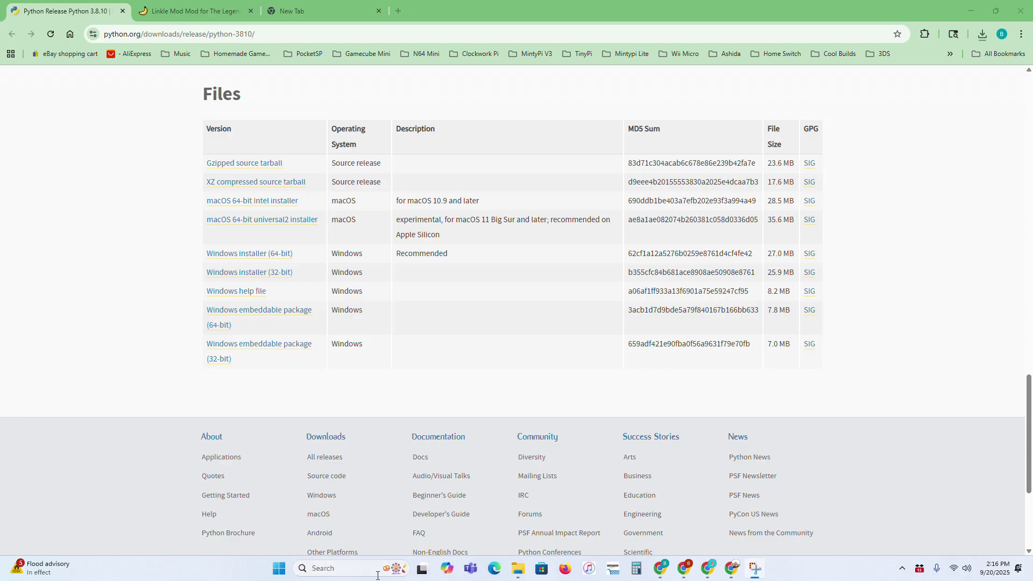
# Step: Find Command Prompt by searching Windows for cmd and run it as administrator
pyautogui.click(371, 11)
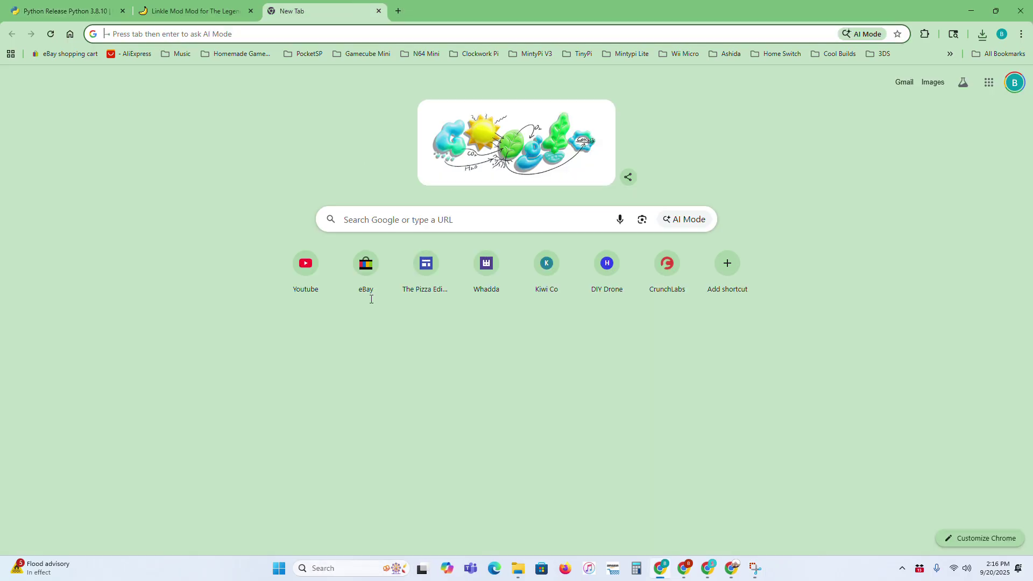
pyautogui.click(354, 572)
pyautogui.write('cm')
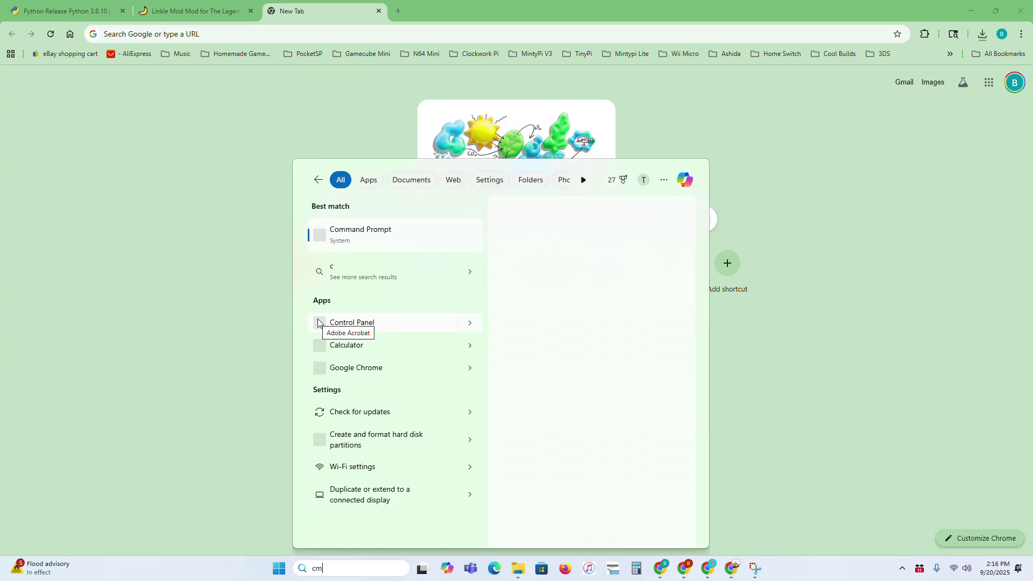
pyautogui.write('d')
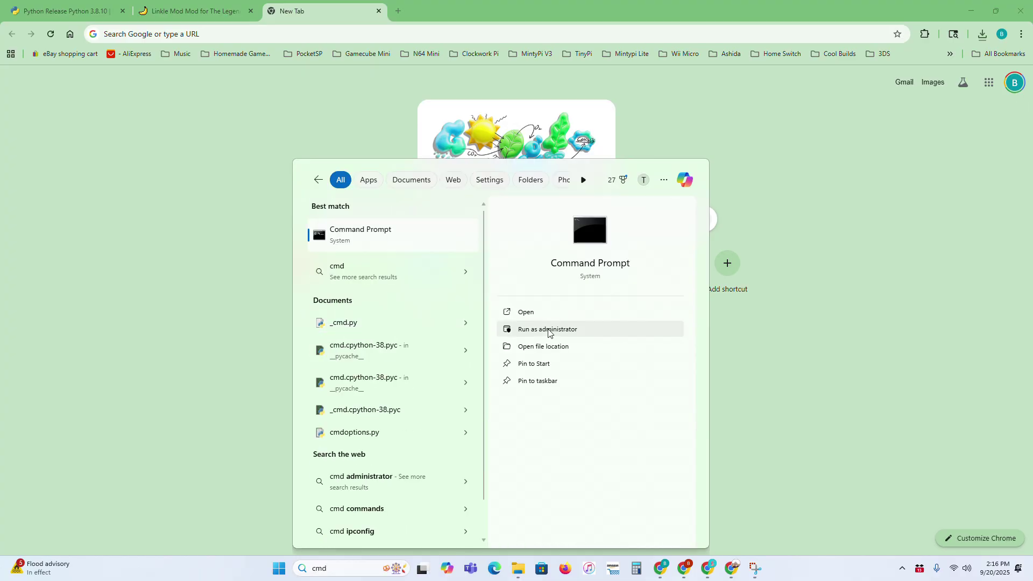
pyautogui.click(547, 330)
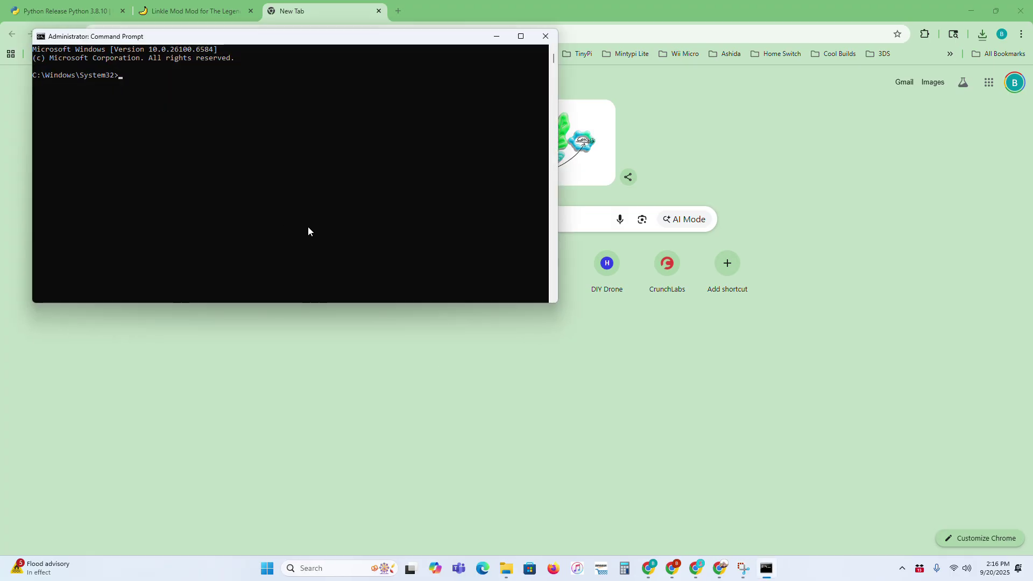
# Step: Start python in the Command Prompt to check the installed version, and exit the interpreter
pyautogui.write('python')
pyautogui.press('Return')
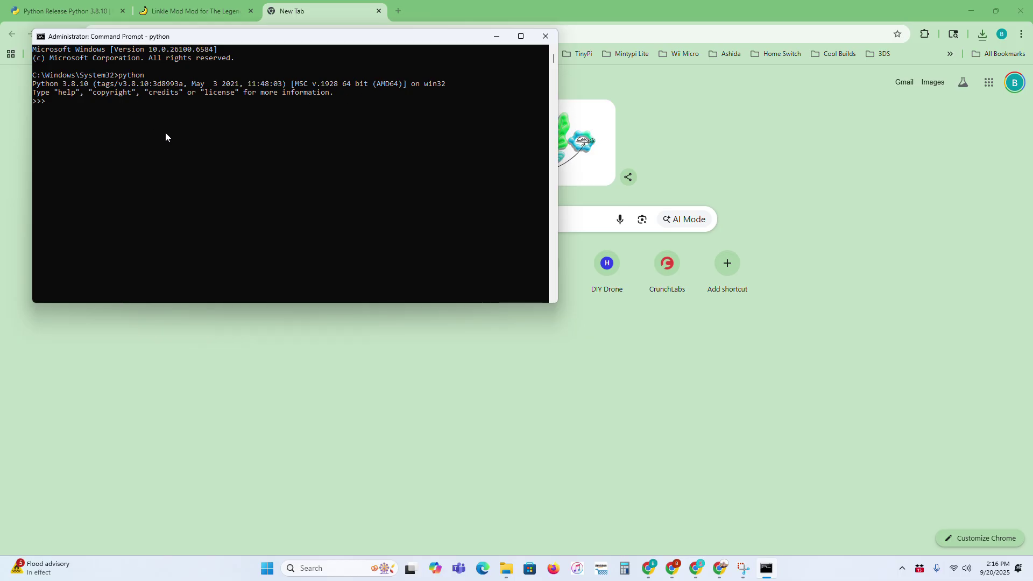
pyautogui.hotkey('ctrl', 'z')
pyautogui.press('Return')
# Step: Install the BCML package by running pip install bcml
pyautogui.write('pip in')
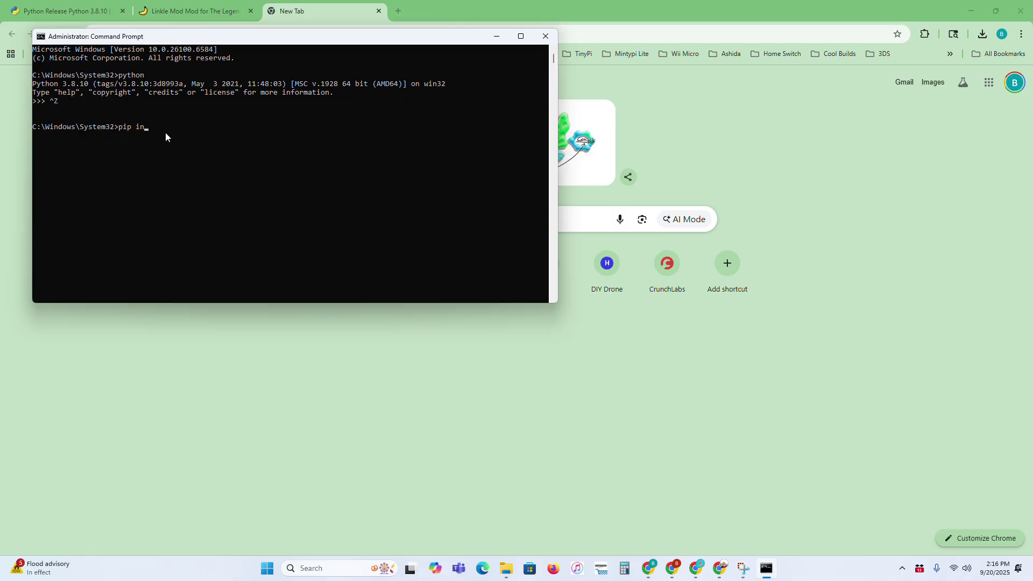
pyautogui.write('stall bc')
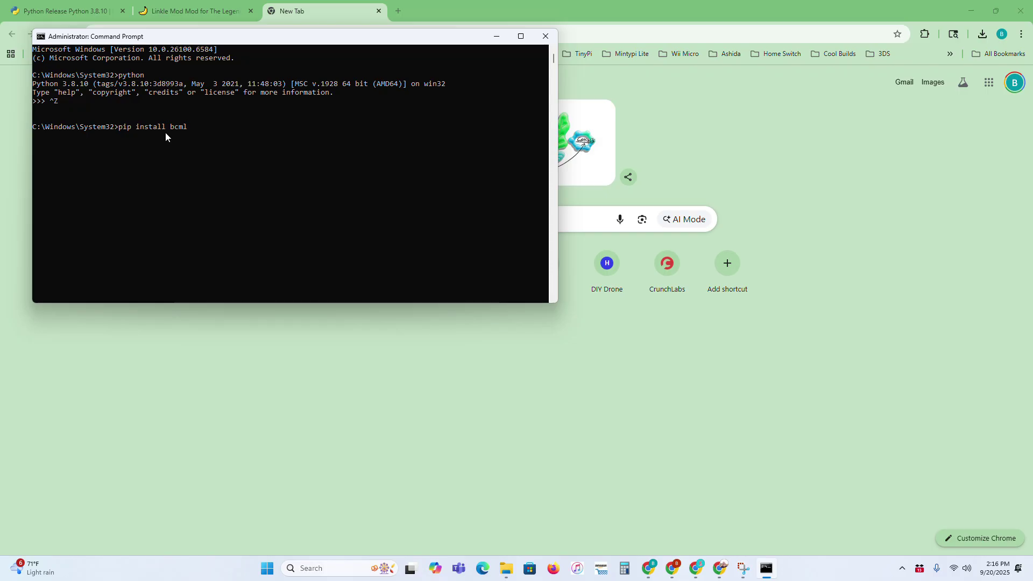
pyautogui.write('ml')
pyautogui.press('Return')
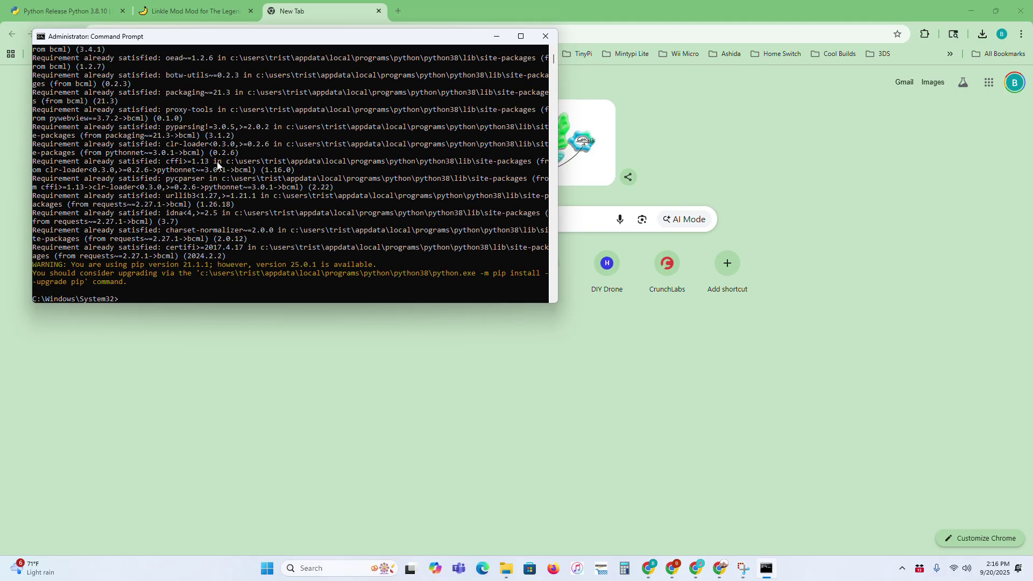
# Step: Examine the pip output for the bcml package and its requirements
pyautogui.scroll(8, 224, 166)
pyautogui.scroll(-2, 151, 108)
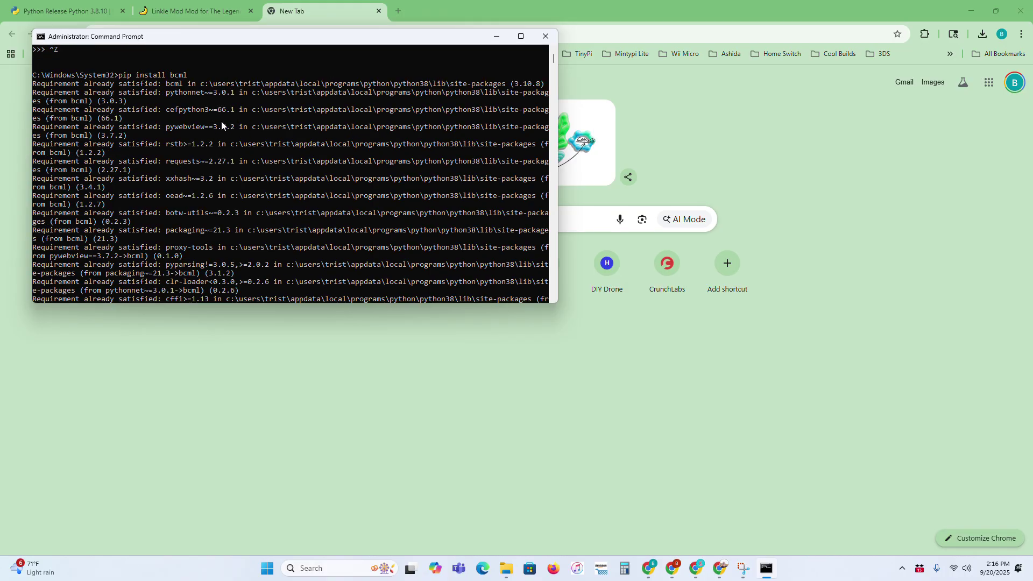
pyautogui.scroll(-6, 221, 121)
pyautogui.scroll(6, 223, 122)
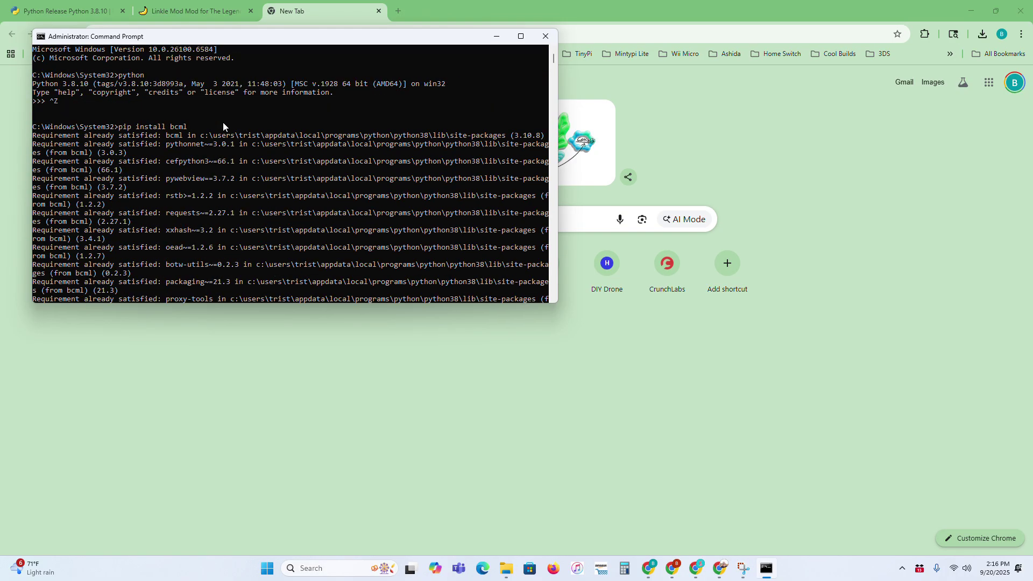
pyautogui.scroll(-6, 223, 121)
pyautogui.scroll(7, 222, 121)
pyautogui.scroll(-3, 223, 122)
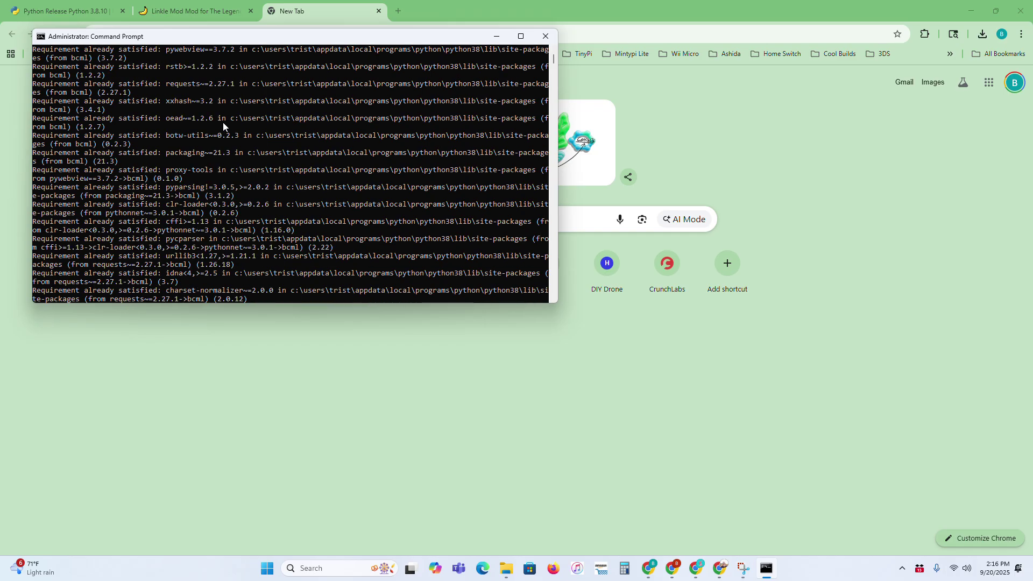
pyautogui.scroll(-7, 223, 122)
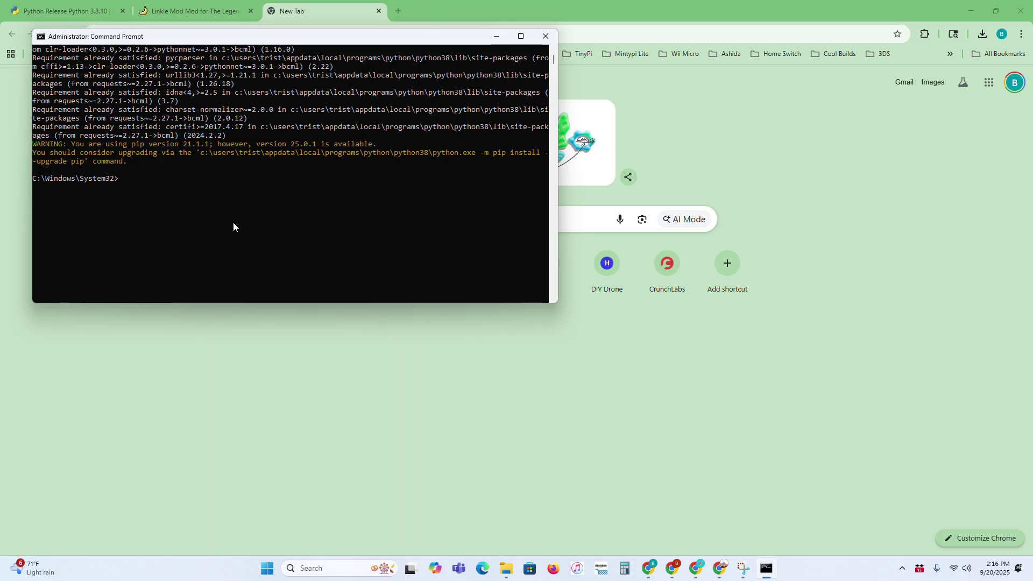
# Step: Launch the BOTW Cross-Platform Mod Loader with the bcml command and minimize the Command Prompt window
pyautogui.write('bcml')
pyautogui.press('Return')
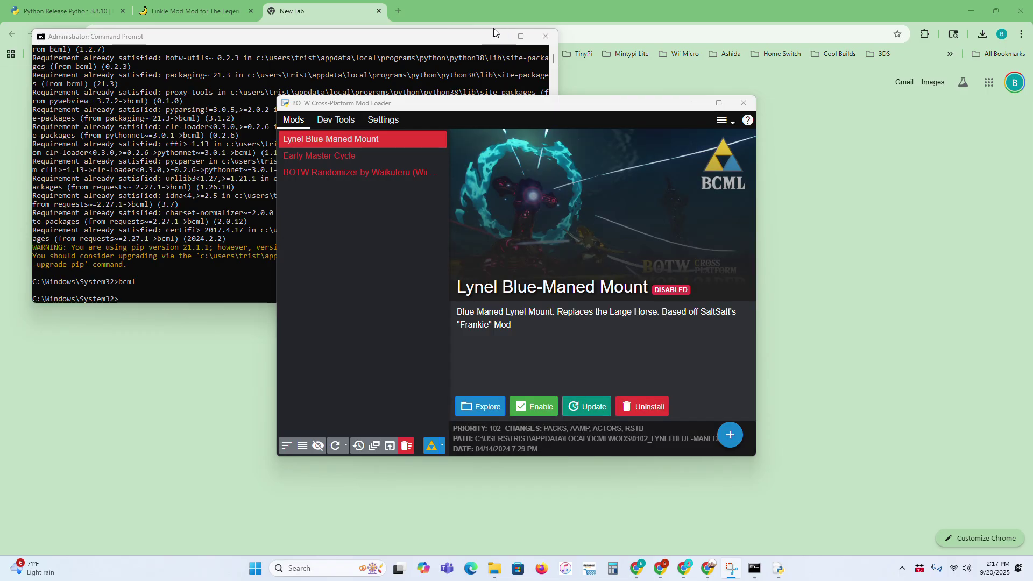
pyautogui.click(496, 36)
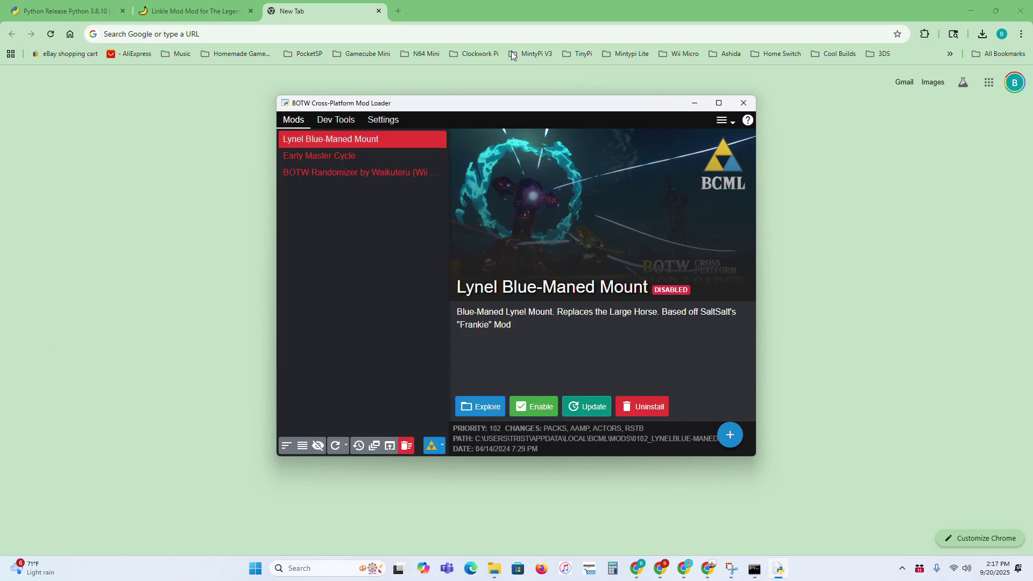
# Step: Review the mod loader's game folder paths and options, and look through its list of installed mods
pyautogui.click(382, 121)
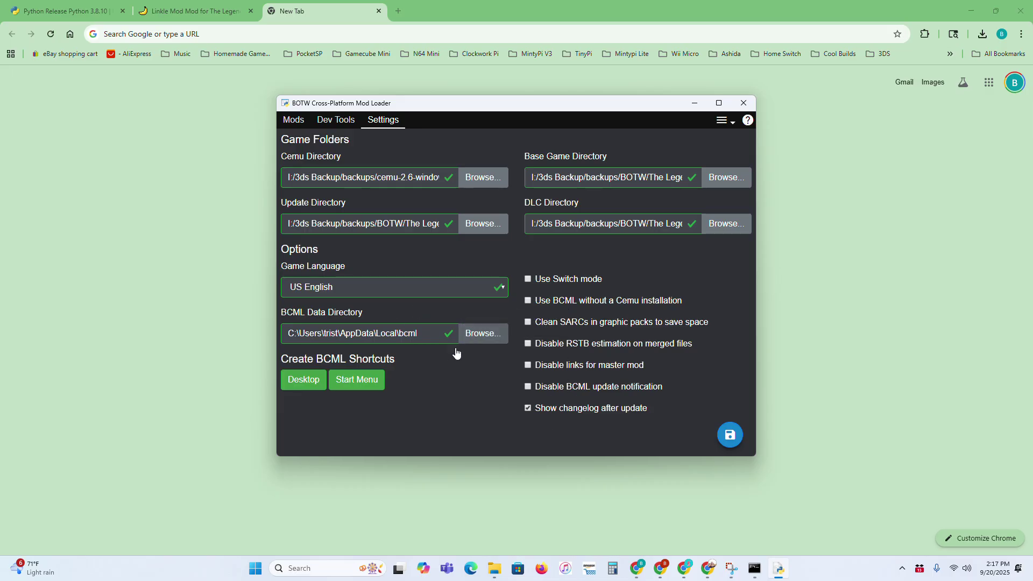
pyautogui.click(297, 122)
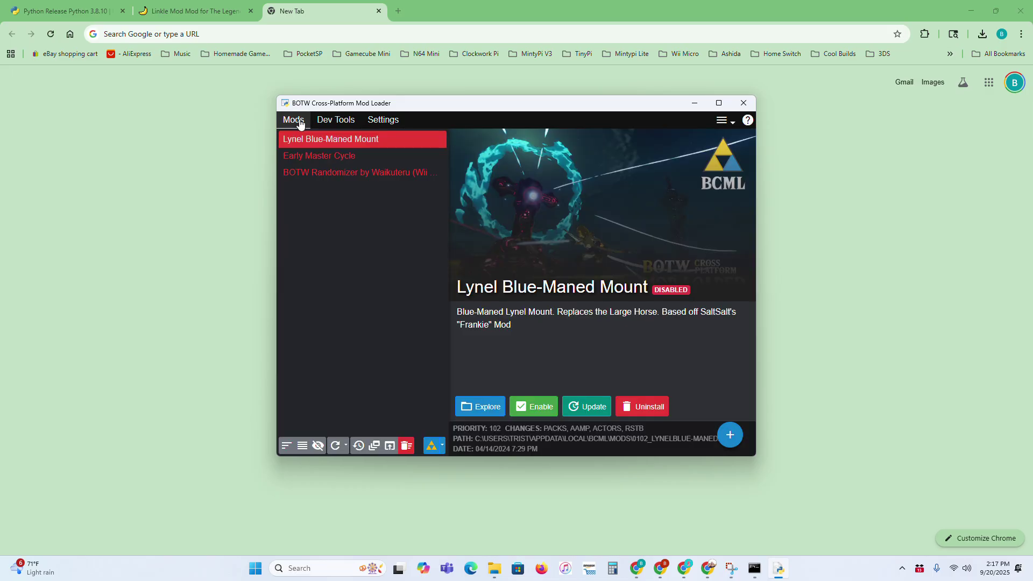
pyautogui.click(371, 166)
pyautogui.click(359, 156)
pyautogui.click(379, 142)
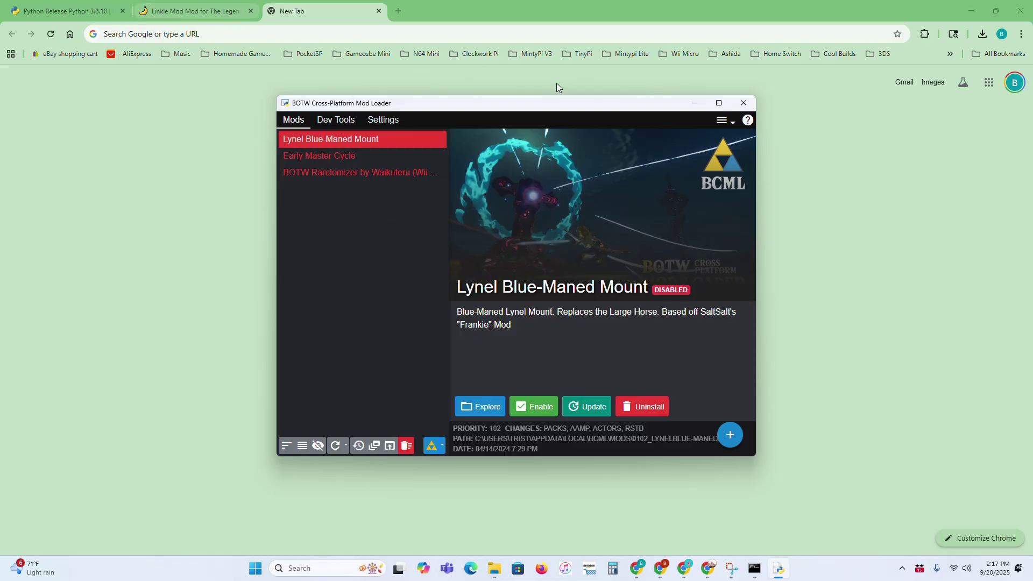
# Step: Switch to Chrome and open the Linkle Mod page on GameBanana
pyautogui.click(208, 80)
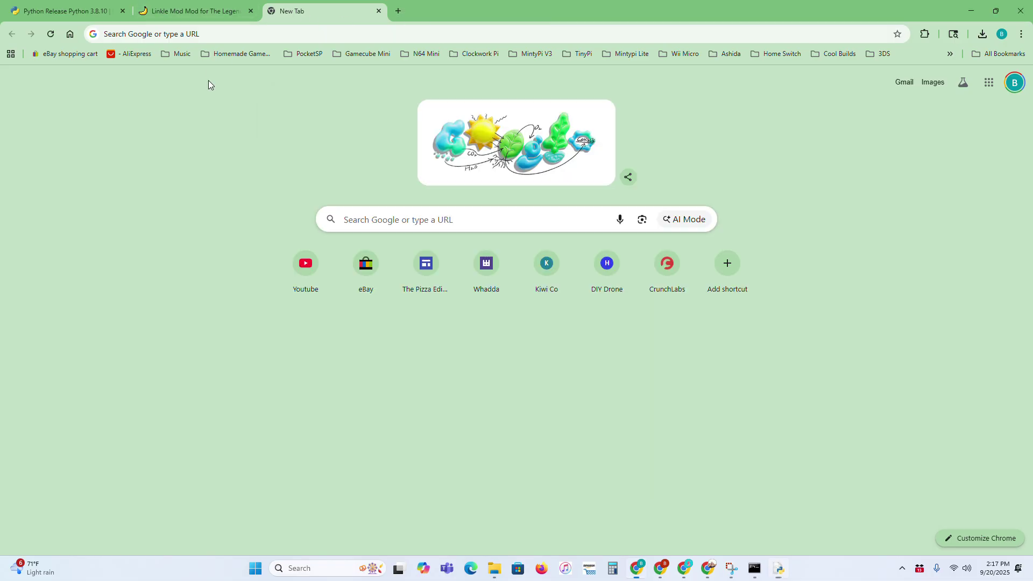
pyautogui.click(181, 12)
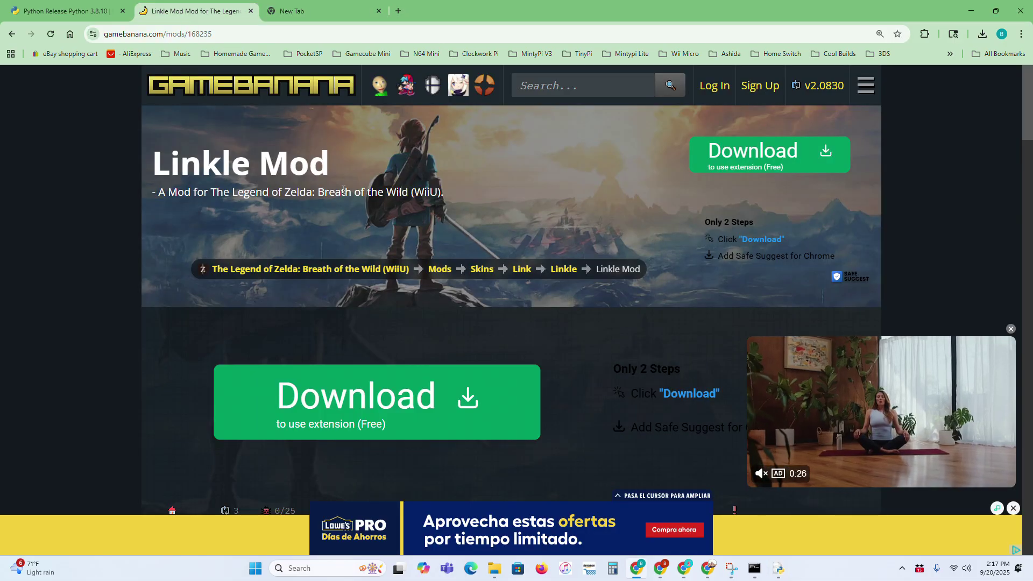
pyautogui.click(607, 88)
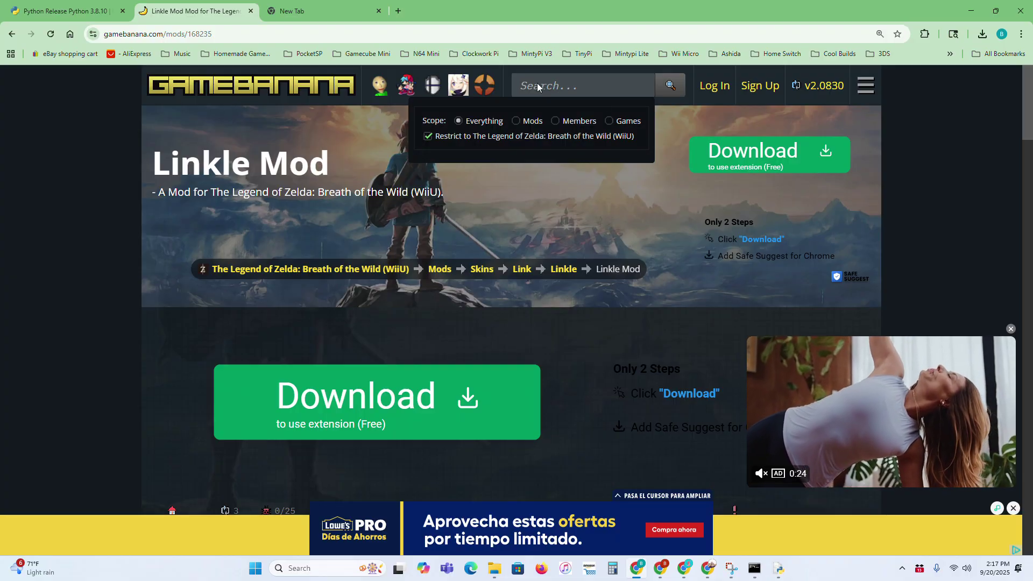
pyautogui.click(147, 254)
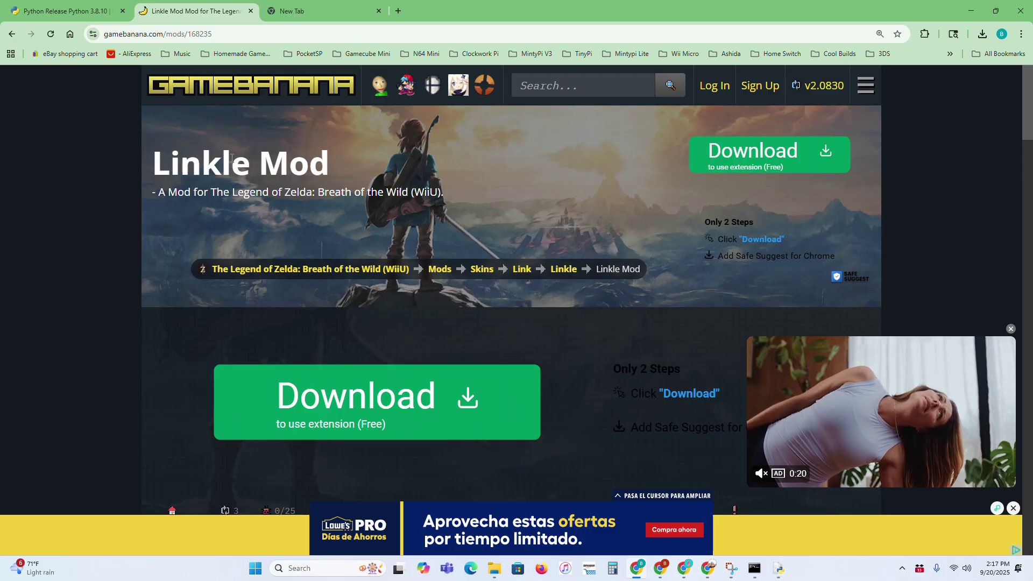
pyautogui.moveTo(148, 167); pyautogui.dragTo(336, 171)
pyautogui.click(185, 320)
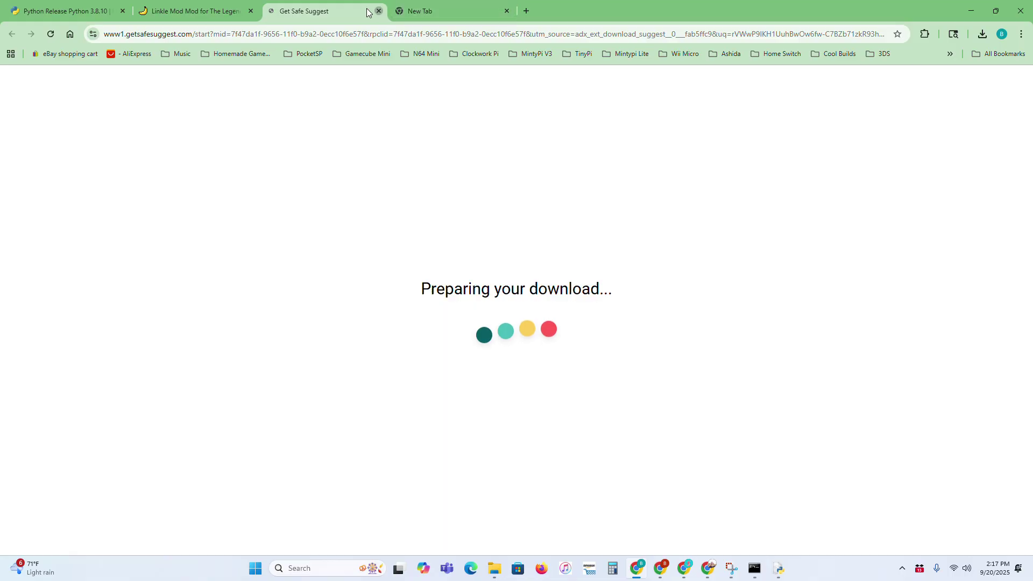
pyautogui.click(379, 11)
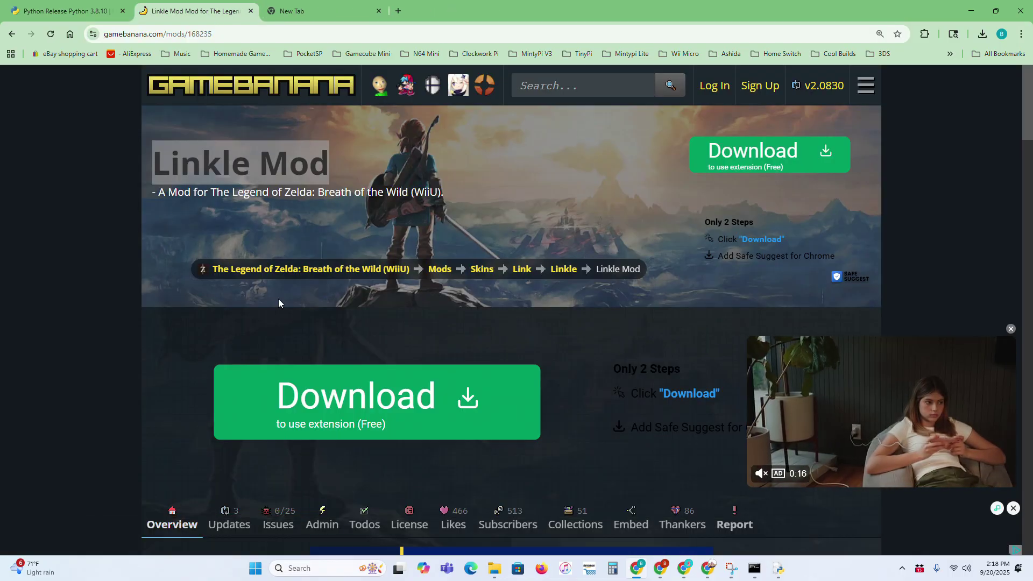
# Step: Send linklemod_67229.bnp to BCML with its 1-click install, allow the site to open Python, and switch to the mod loader
pyautogui.scroll(-12, 22, 241)
pyautogui.scroll(-15, 27, 244)
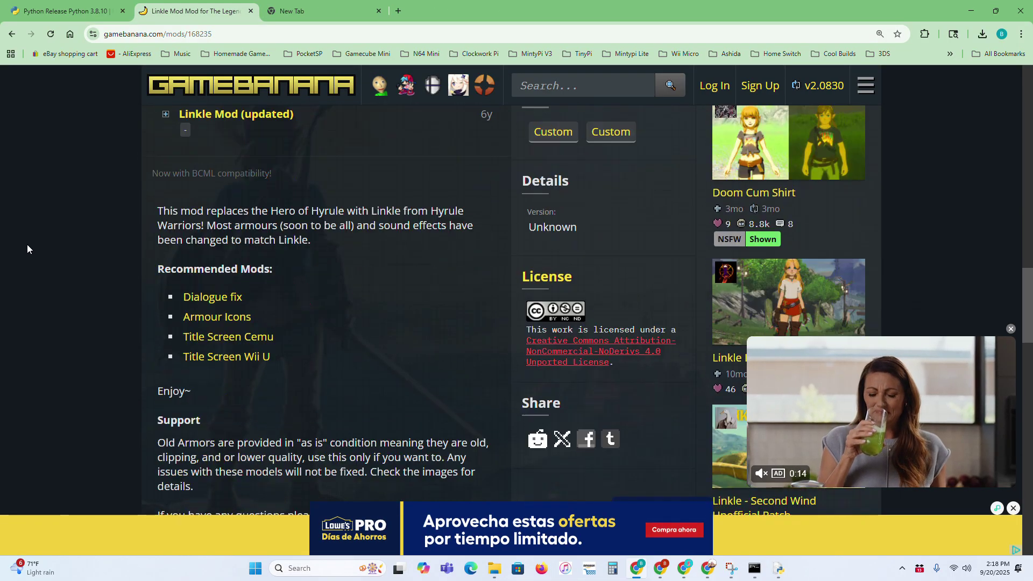
pyautogui.scroll(-4, 360, 190)
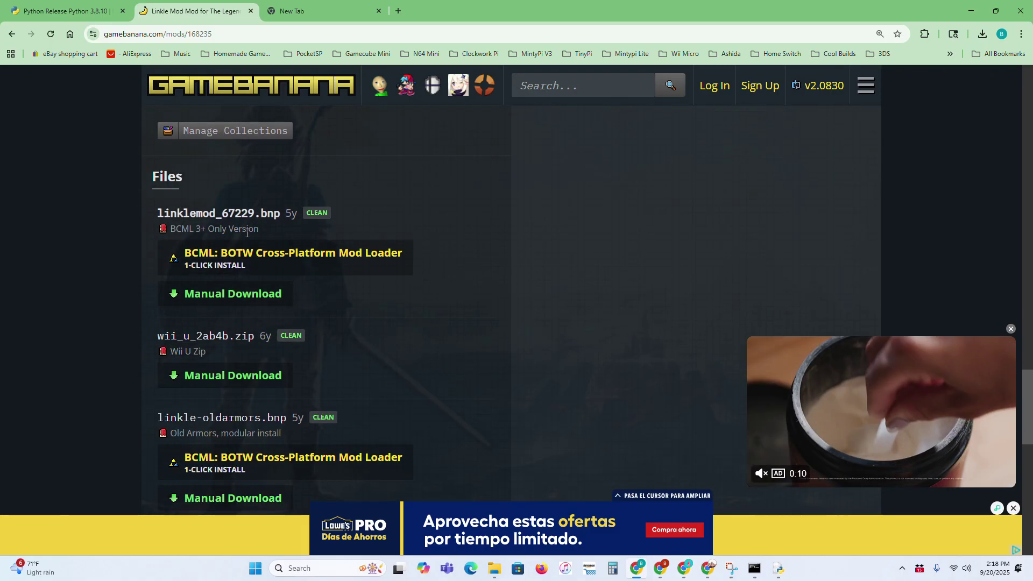
pyautogui.click(346, 264)
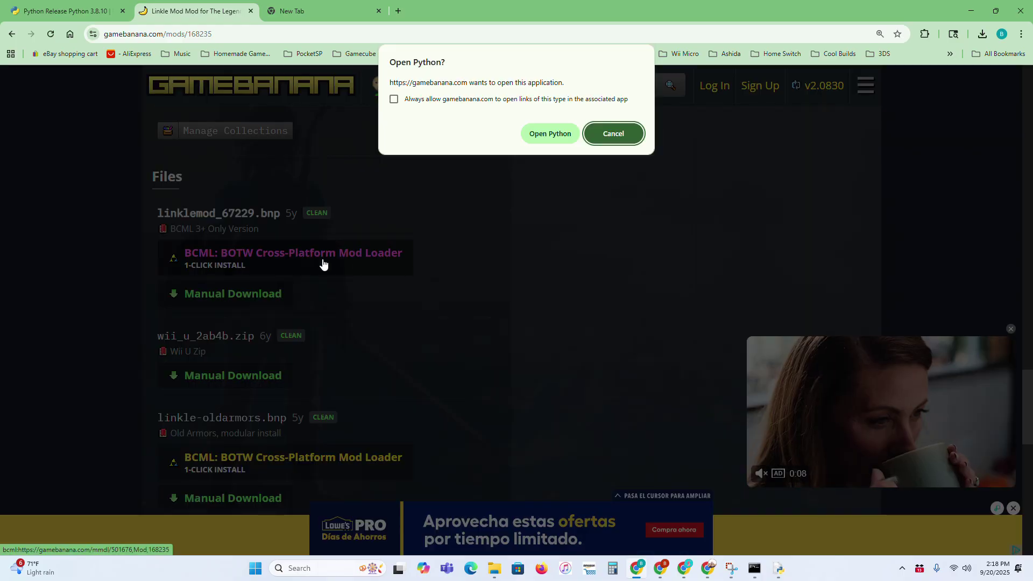
pyautogui.click(545, 133)
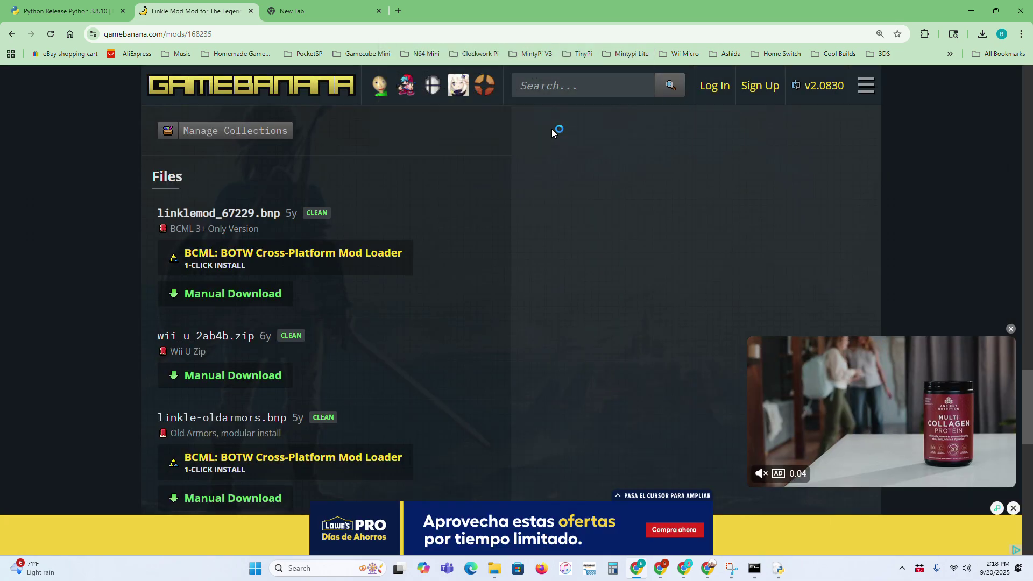
pyautogui.click(780, 573)
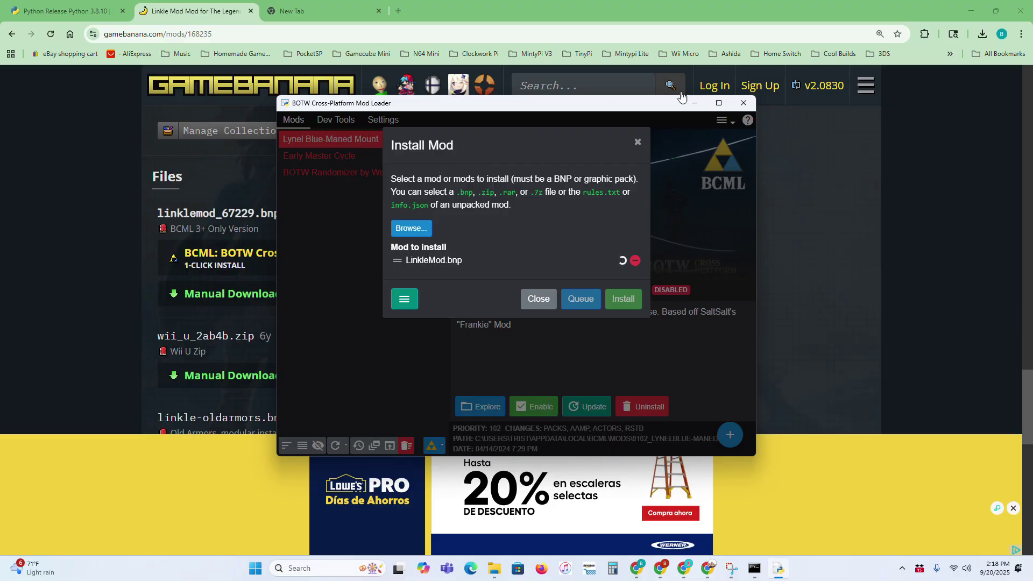
# Step: Install LinkleMod.bnp with the Crossbow, Cucco Gilder, Royal Guard Weapons, Ghirahim Sword, HW Great Fairies and Telescope options enabled
pyautogui.moveTo(482, 106); pyautogui.dragTo(435, 72)
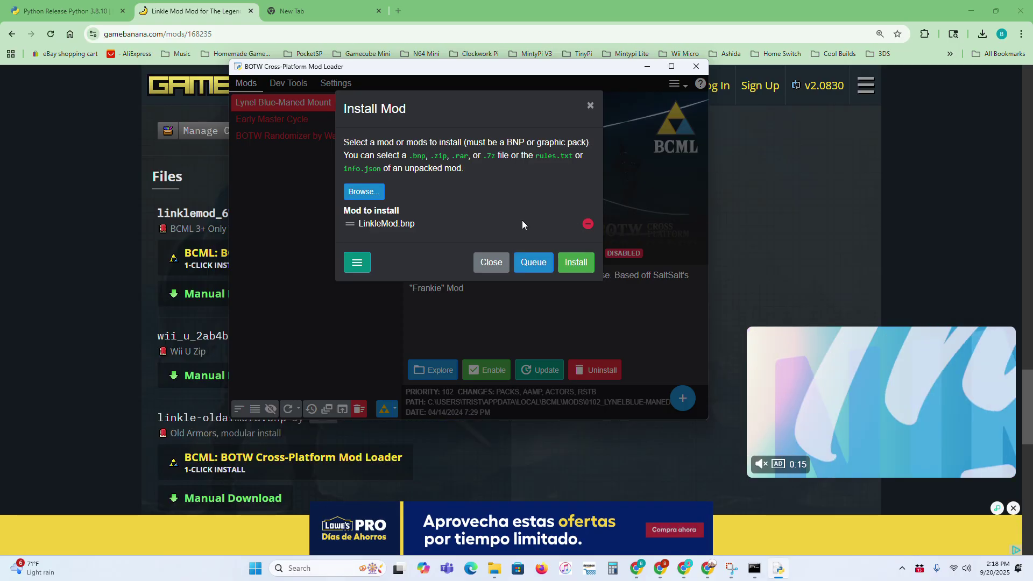
pyautogui.click(574, 261)
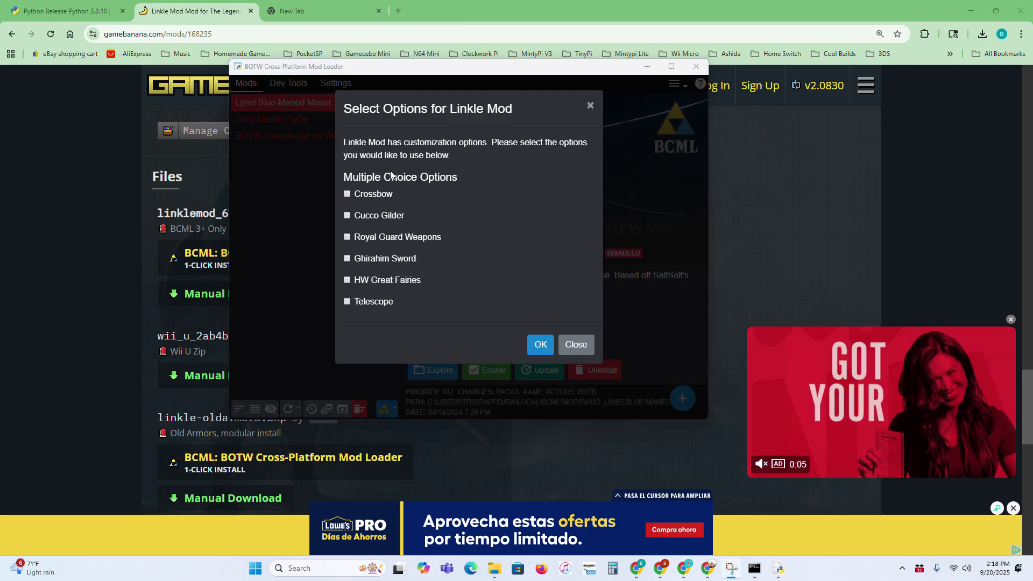
pyautogui.click(347, 193)
pyautogui.click(347, 216)
pyautogui.click(347, 237)
pyautogui.click(347, 259)
pyautogui.click(347, 280)
pyautogui.click(347, 302)
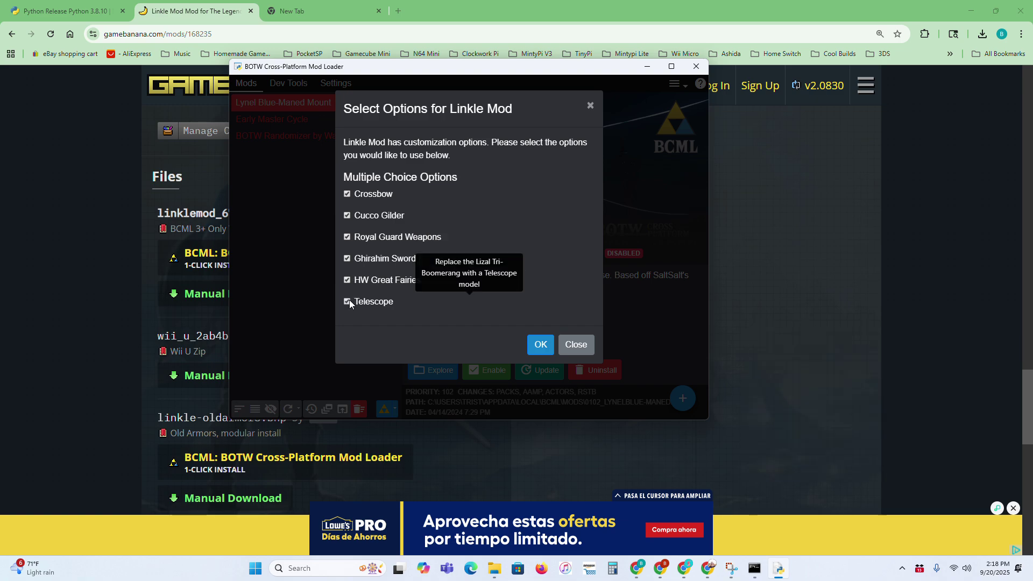
pyautogui.click(537, 346)
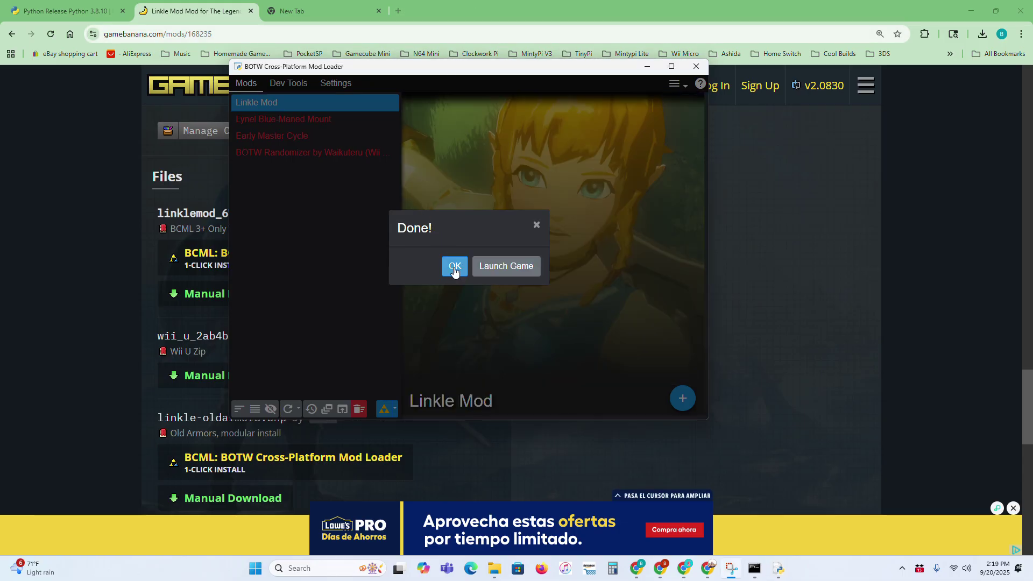
pyautogui.click(454, 265)
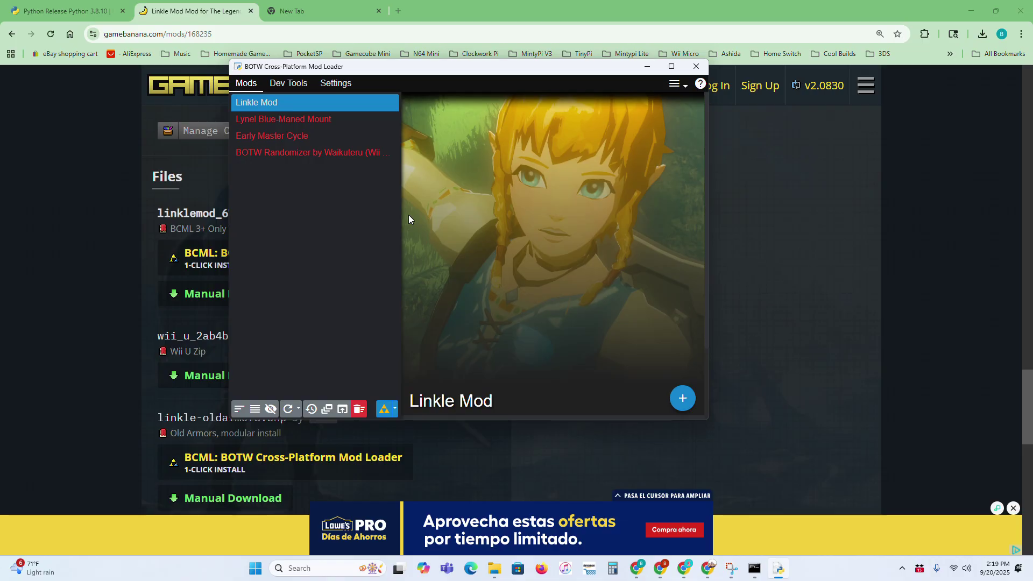
# Step: Review the details and status of each installed mod, ending on Linkle Mod
pyautogui.click(318, 124)
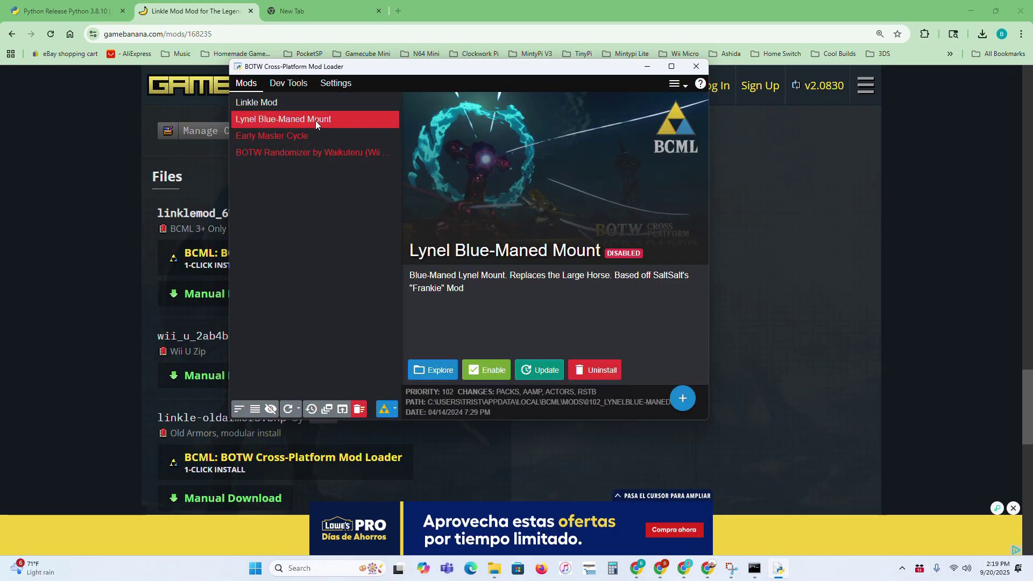
pyautogui.click(321, 134)
pyautogui.click(329, 152)
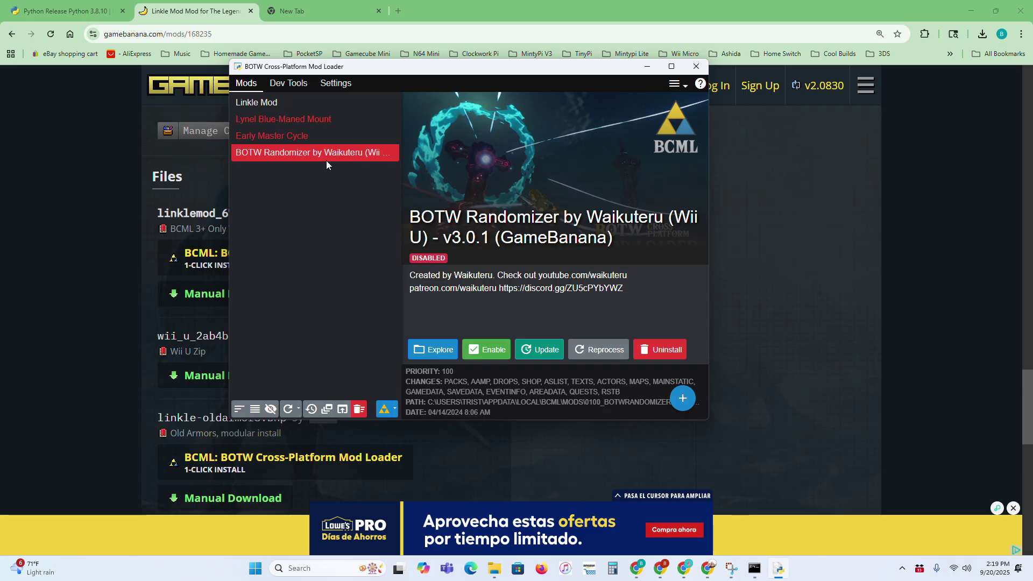
pyautogui.click(300, 137)
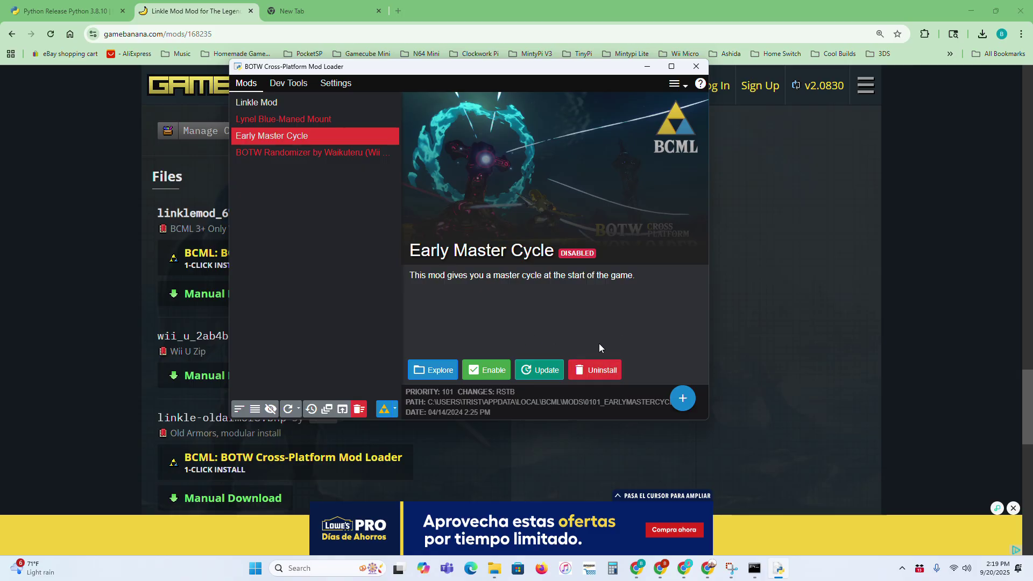
pyautogui.click(314, 123)
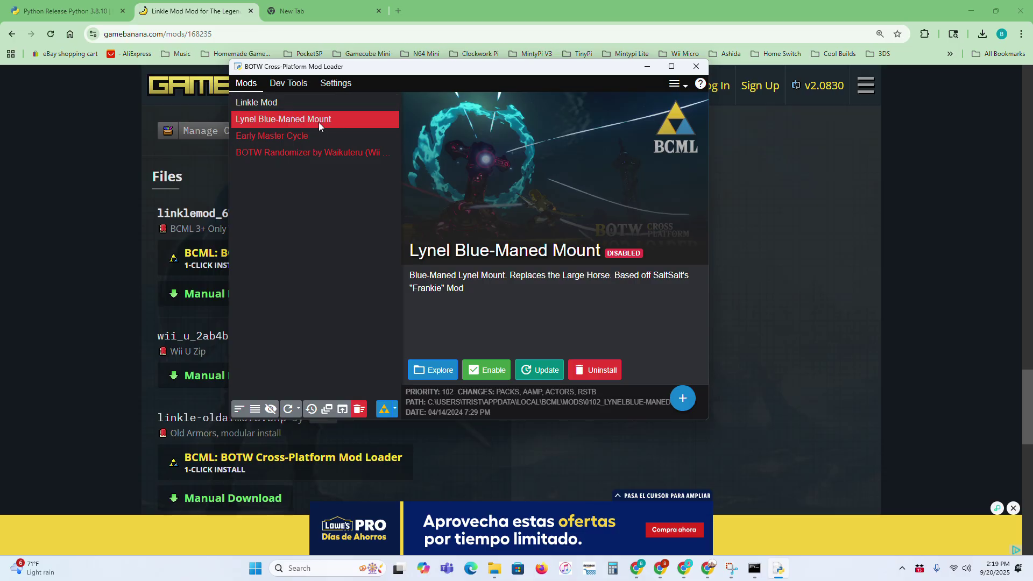
pyautogui.click(260, 102)
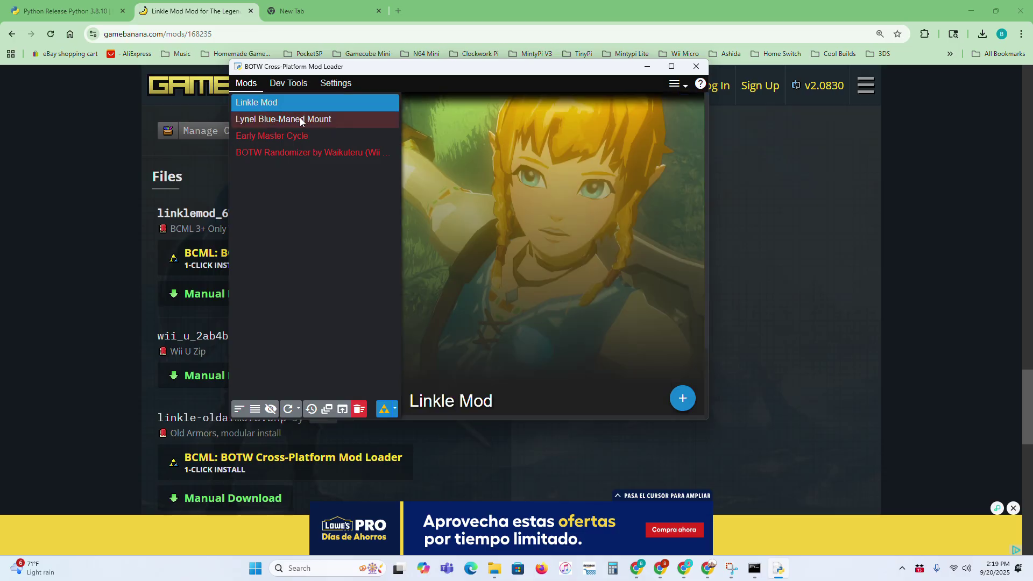
pyautogui.click(299, 118)
pyautogui.click(264, 104)
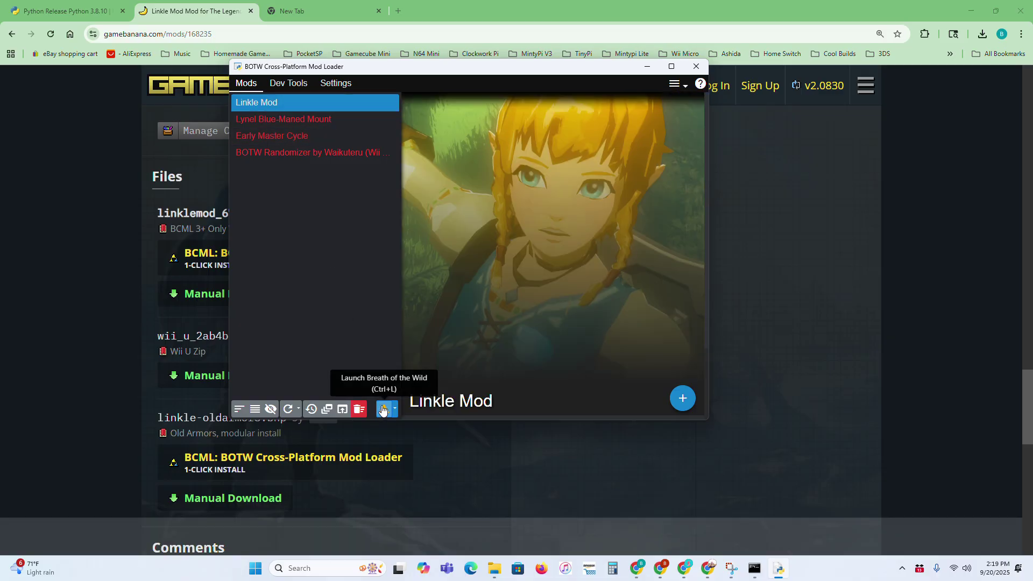
# Step: Launch Breath of the Wild from the mod loader and maximize the Cemu window
pyautogui.click(382, 410)
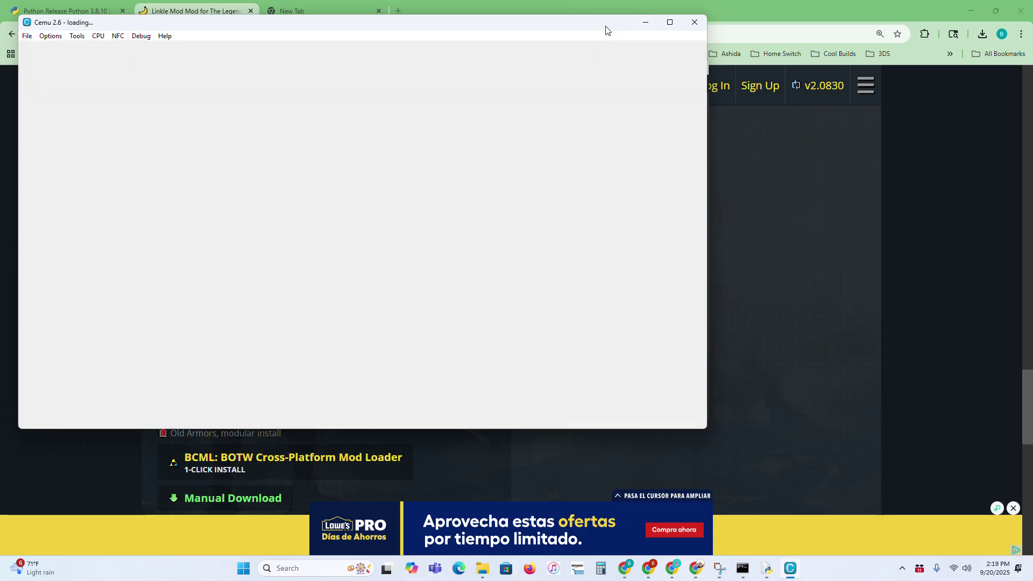
pyautogui.moveTo(605, 30); pyautogui.dragTo(694, 2)
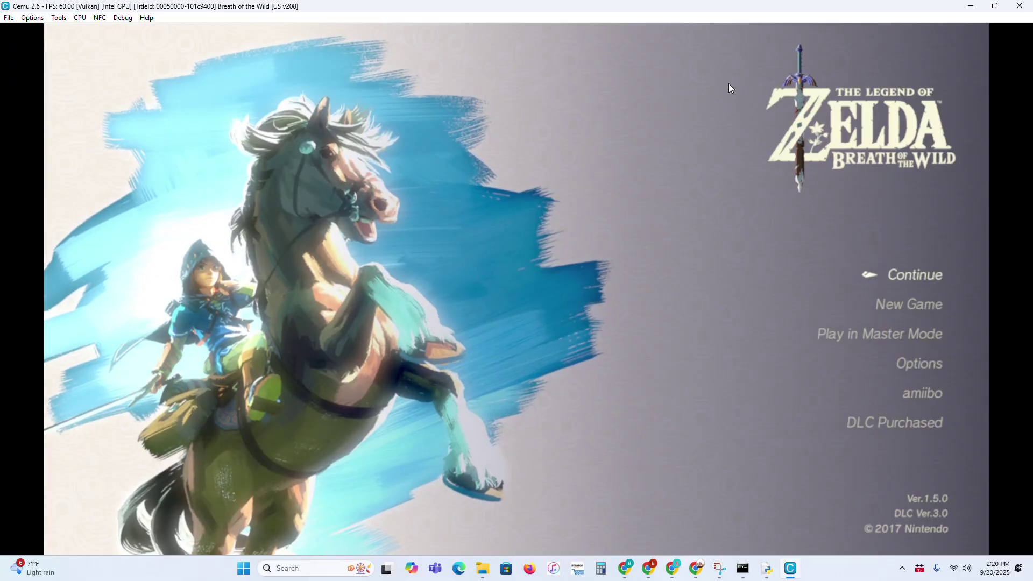
# Step: Continue the game from the most recent Great Plateau autosave
pyautogui.press('Return')
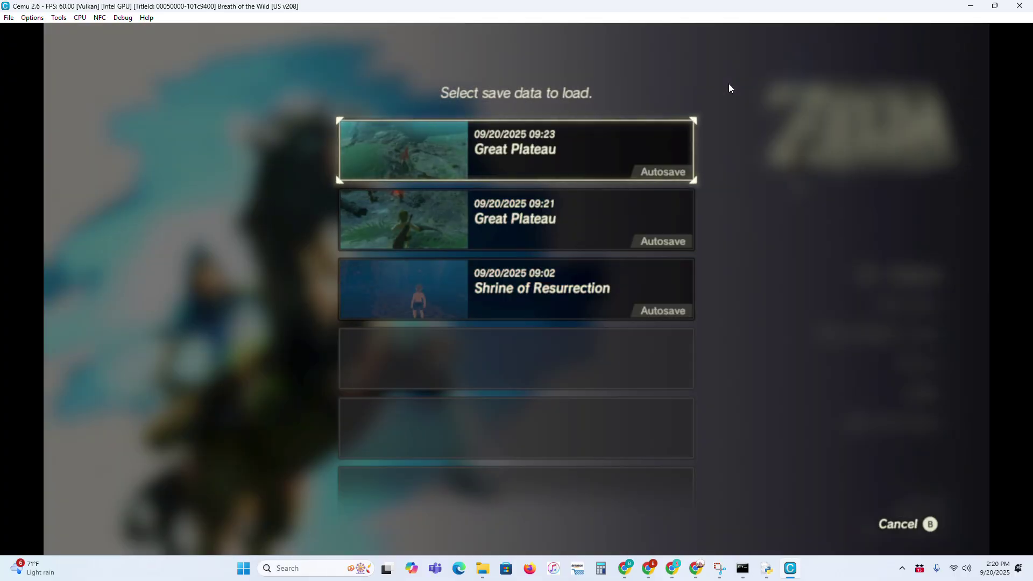
pyautogui.press('Return')
pyautogui.press('Return')
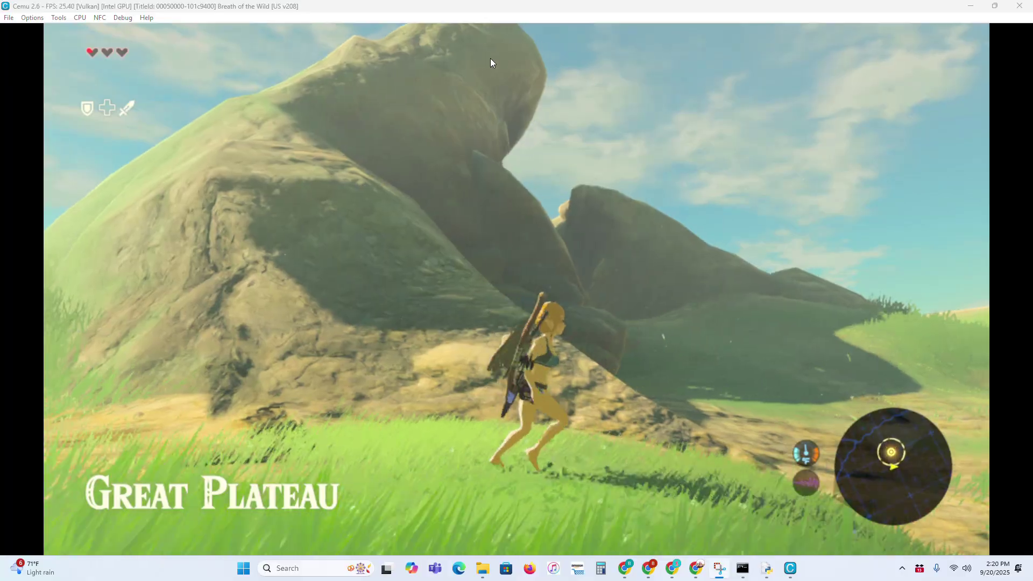
# Step: Bring up the armor inventory and equip the Snowquill Trousers to check them on the modded character
pyautogui.press('Return')
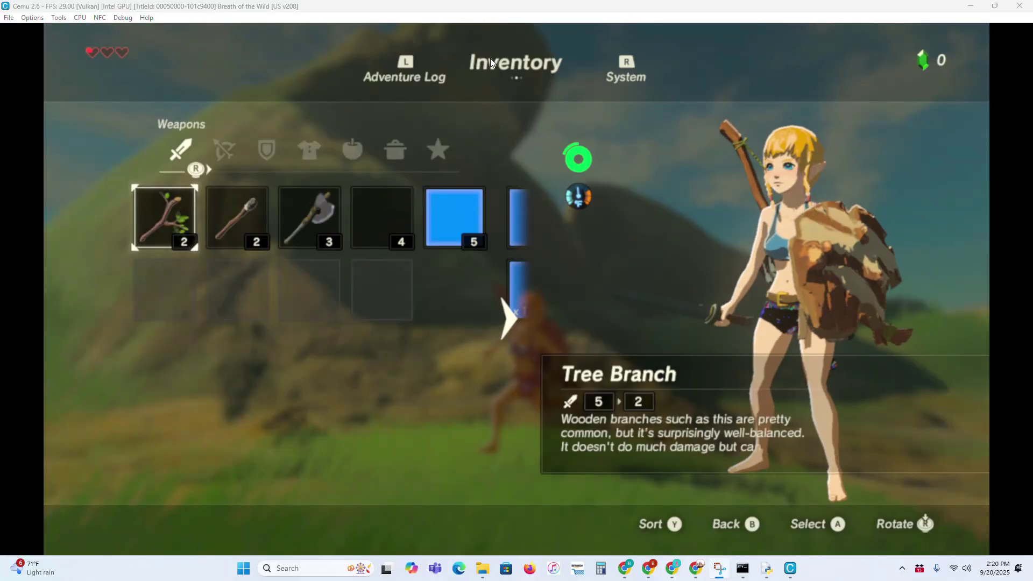
pyautogui.press('Right')
pyautogui.press('Right')
pyautogui.press('Right')
pyautogui.press('Return')
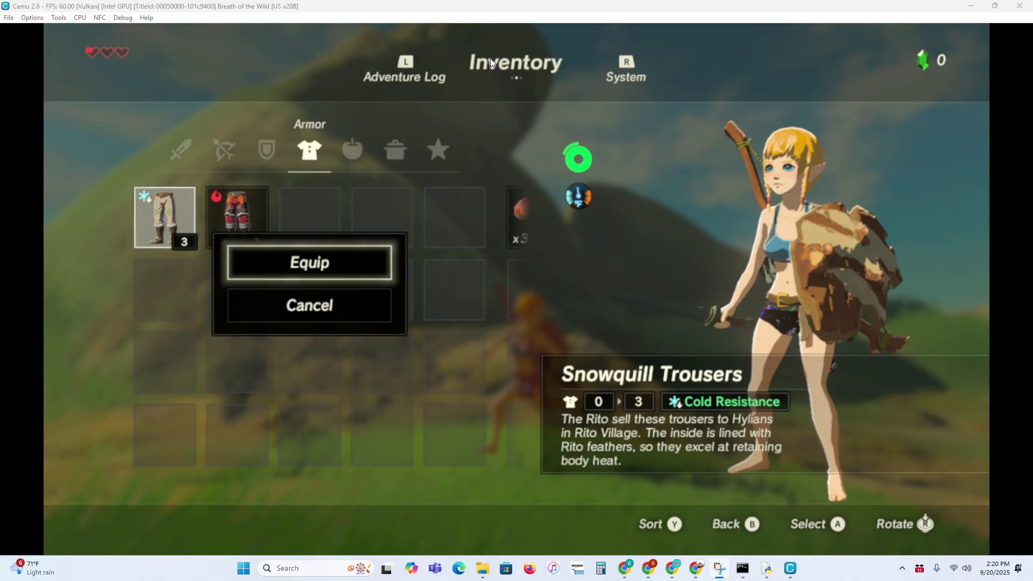
pyautogui.press('Return')
pyautogui.press('Right')
pyautogui.press('Right')
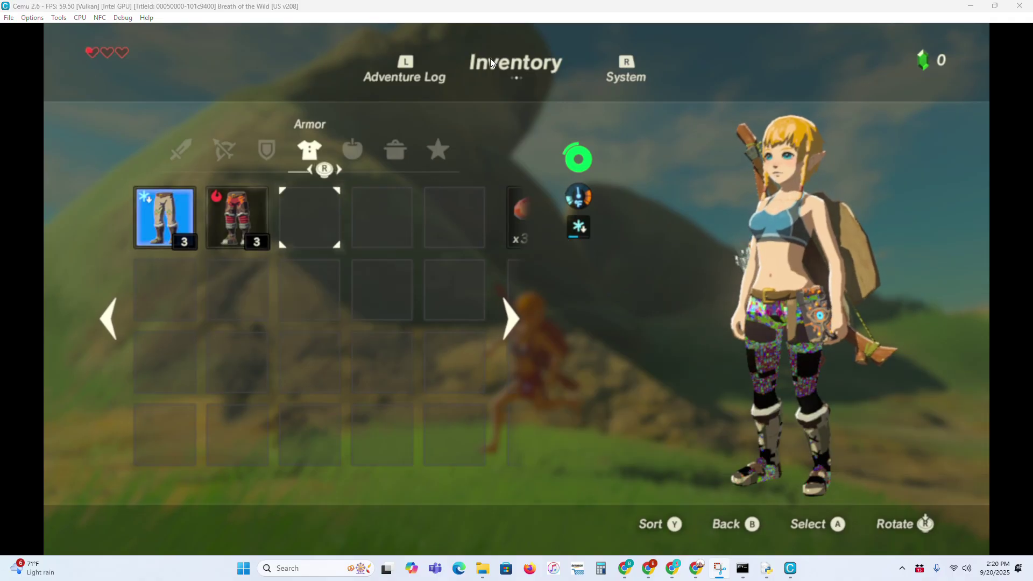
# Step: Equip the Flamebreaker Boots in place of the Snowquill Trousers
pyautogui.press('Left')
pyautogui.press('Left')
pyautogui.press('Right')
pyautogui.press('Right')
pyautogui.press('Left')
pyautogui.press('Left')
pyautogui.press('Right')
pyautogui.press('Right')
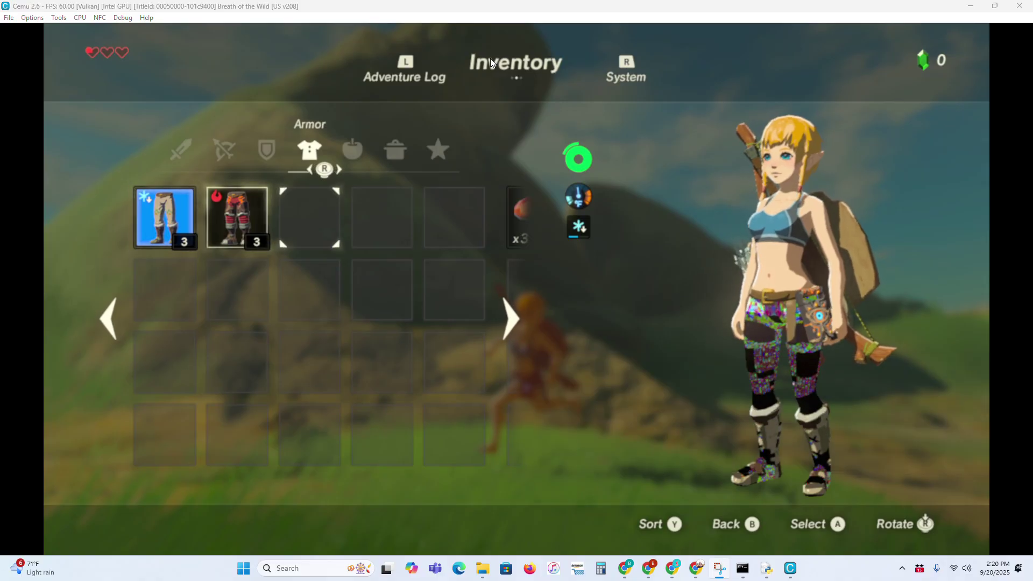
pyautogui.press('Left')
pyautogui.press('Return')
pyautogui.press('Return')
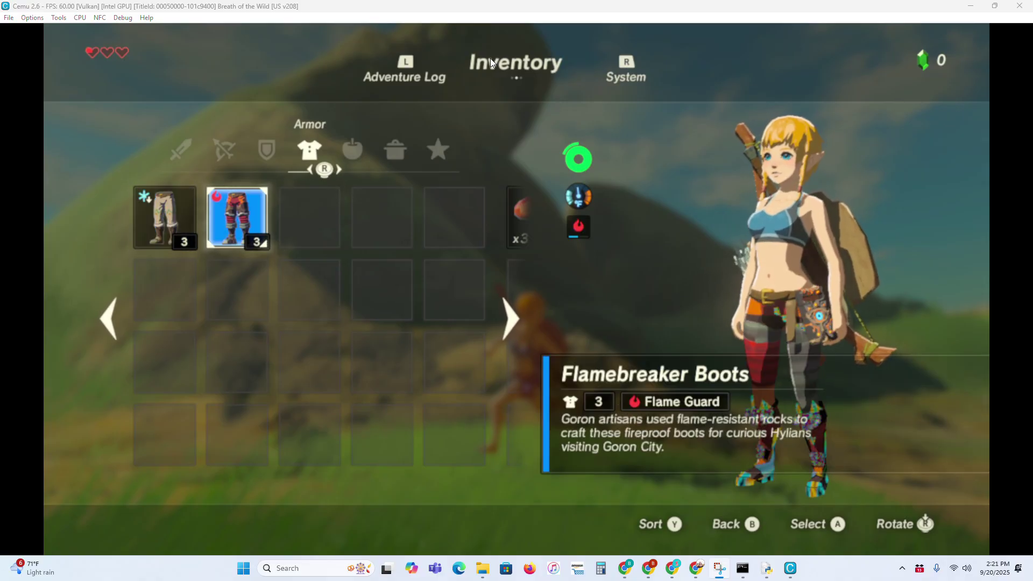
# Step: Unequip the character's shield, Boko Bow and Traveler's Sword in the inventory
pyautogui.press('Right')
pyautogui.press('Right')
pyautogui.press('Left')
pyautogui.press('Left')
pyautogui.press('Left')
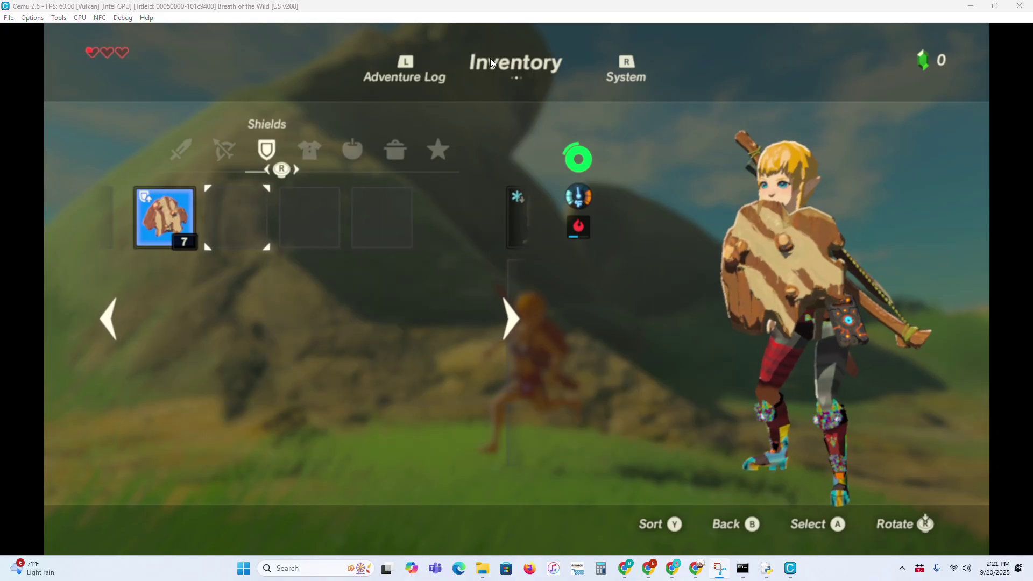
pyautogui.press('Left')
pyautogui.press('Left')
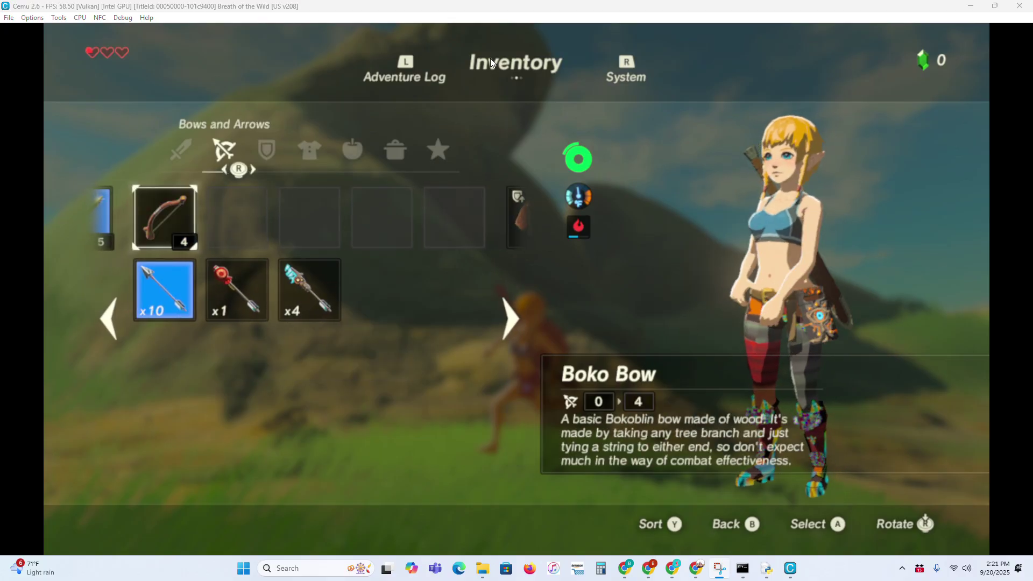
pyautogui.press('Left')
pyautogui.press('Right')
pyautogui.press('Right')
pyautogui.press('Right')
pyautogui.press('Right')
pyautogui.press('Return')
pyautogui.press('Return')
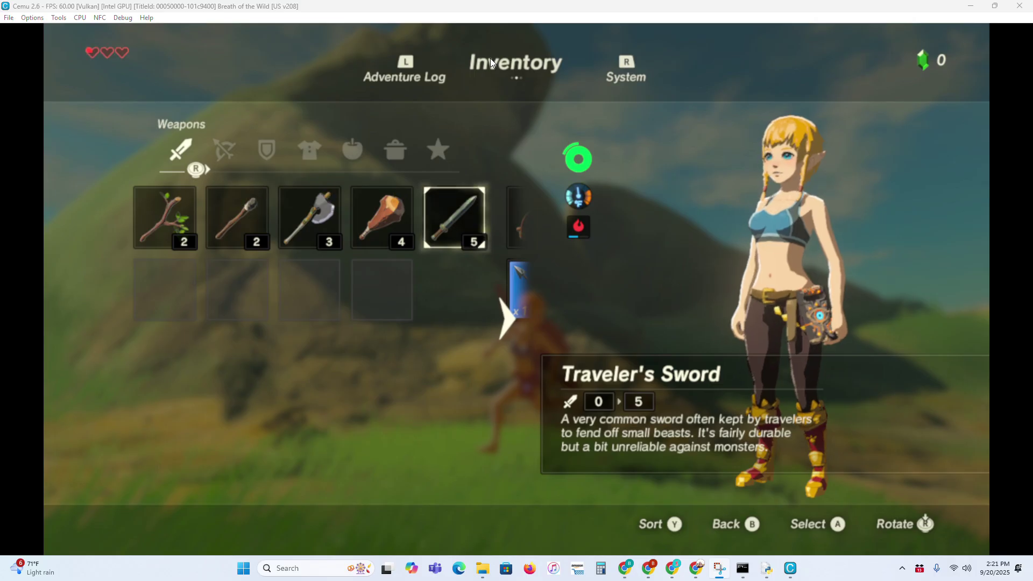
# Step: Close the inventory and run the character around the Great Plateau to examine the Linkle model in motion
pyautogui.press('Escape')
pyautogui.press('w')
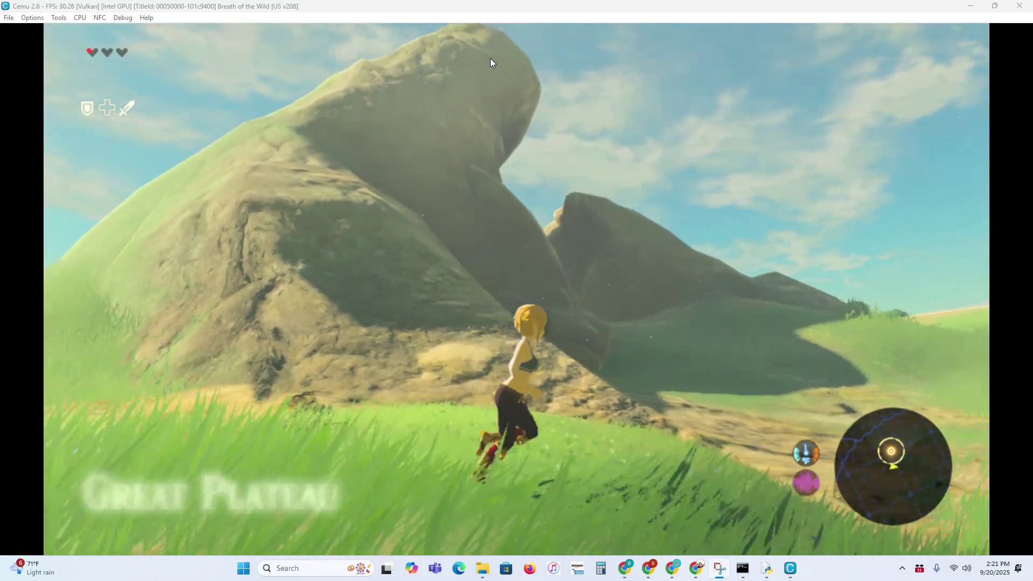
pyautogui.press('a')
pyautogui.press('s')
pyautogui.press('d')
pyautogui.press('w')
pyautogui.press('d')
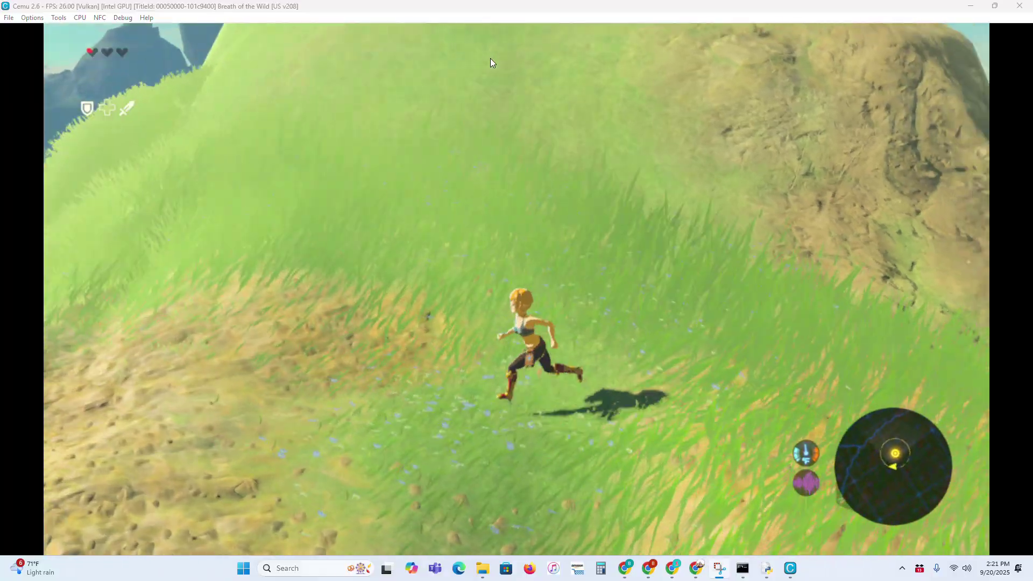
# Step: Reopen the inventory at the weapons section
pyautogui.press('Return')
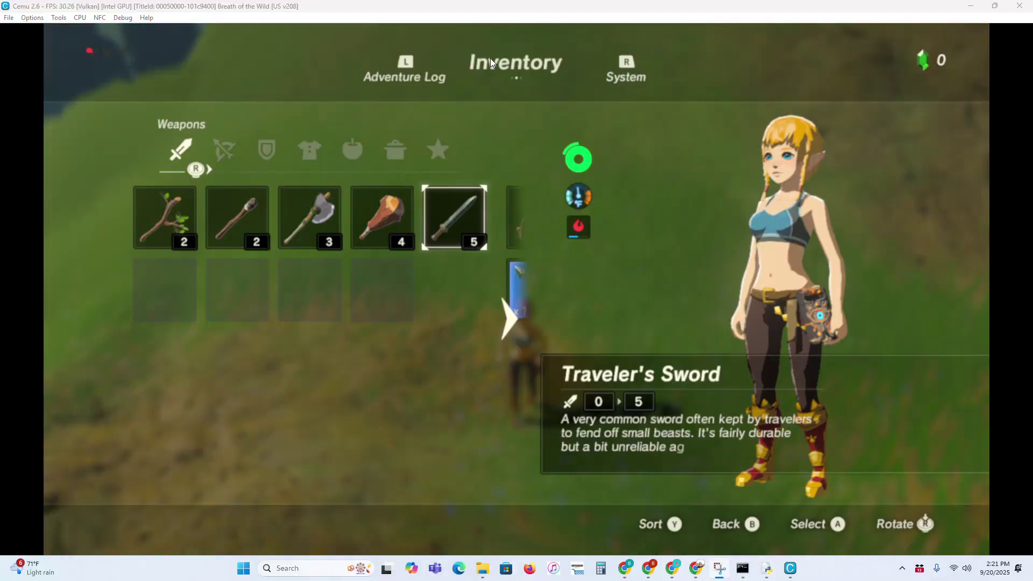